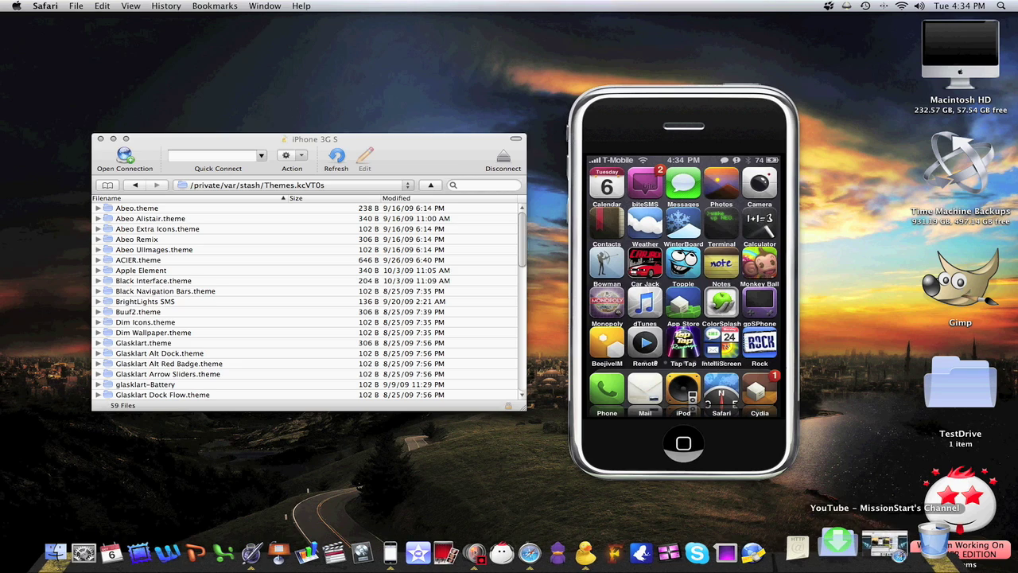
Step: Save the octopus and red cloud avatars from YouTube Subscribers to the desktop as 1.jpg and 1-1.jpg
left_click(866, 549)
scroll(427, 324, "down", 10)
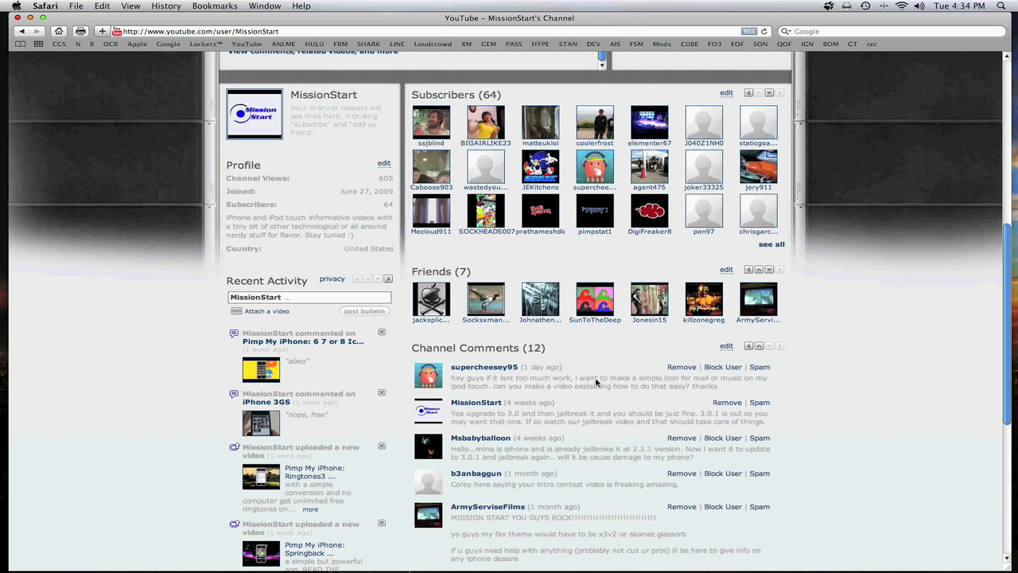
scroll(582, 350, "up", 3)
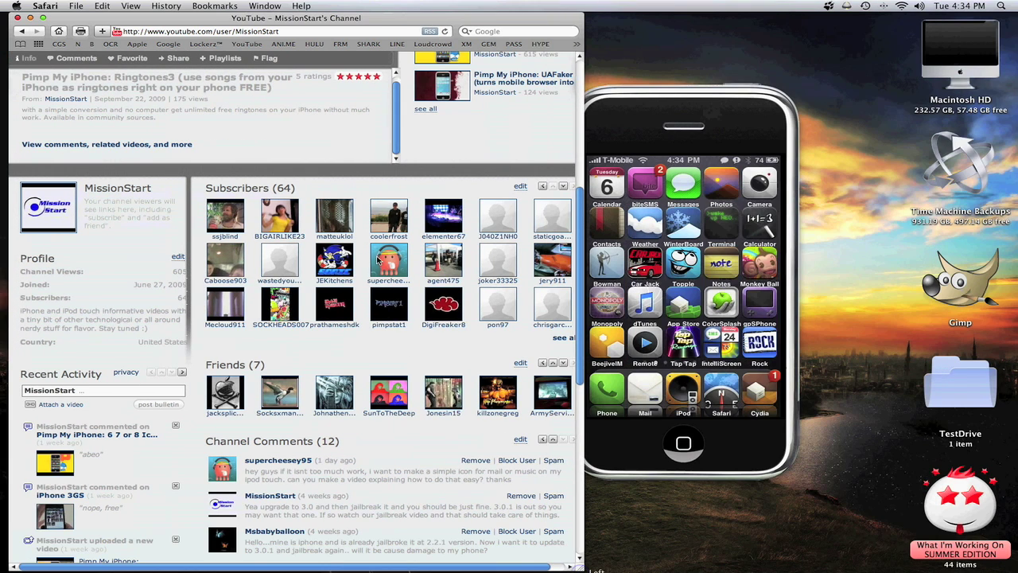
left_click_drag(384, 258, 840, 116)
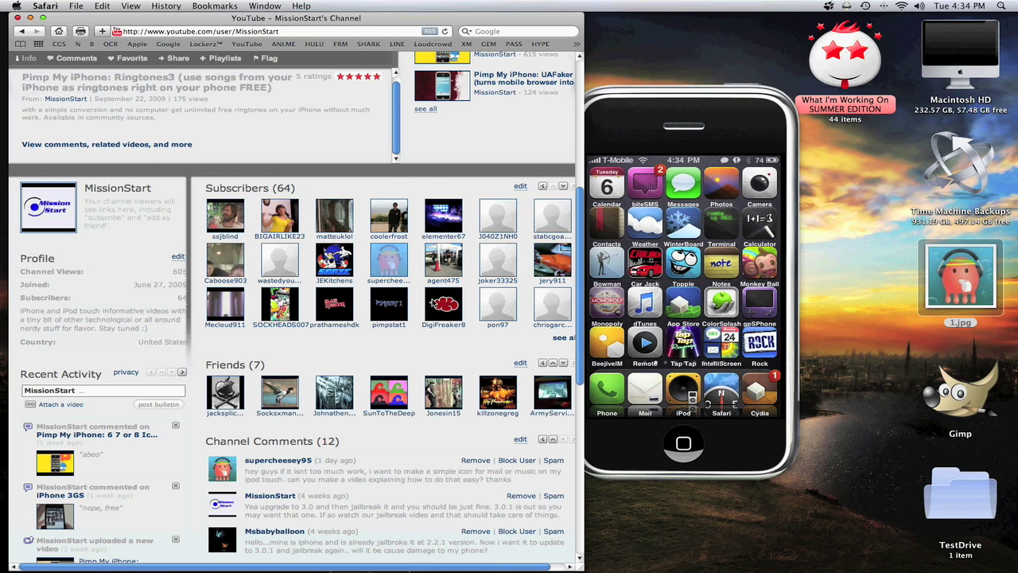
left_click_drag(438, 303, 850, 260)
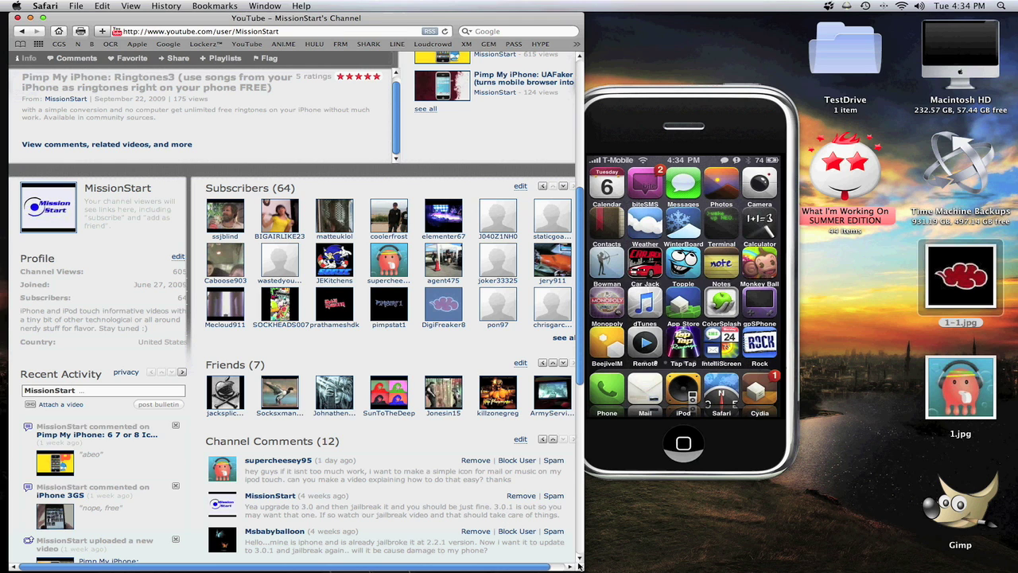
left_click_drag(579, 566, 1017, 572)
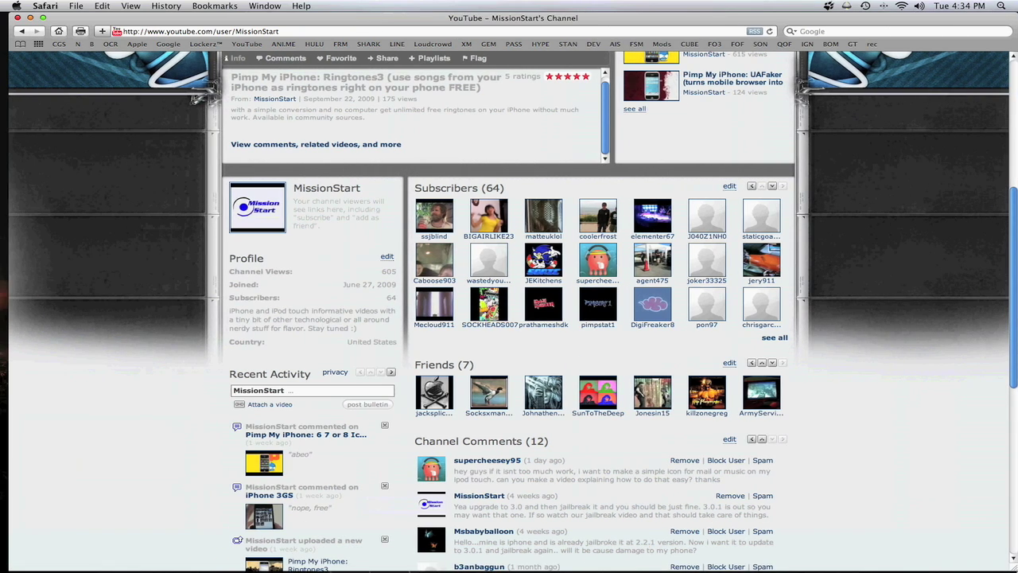
Step: Hide Safari, select both desktop JPGs 1.jpg and 1-1.jpg, and open them in Preview
left_click(17, 18)
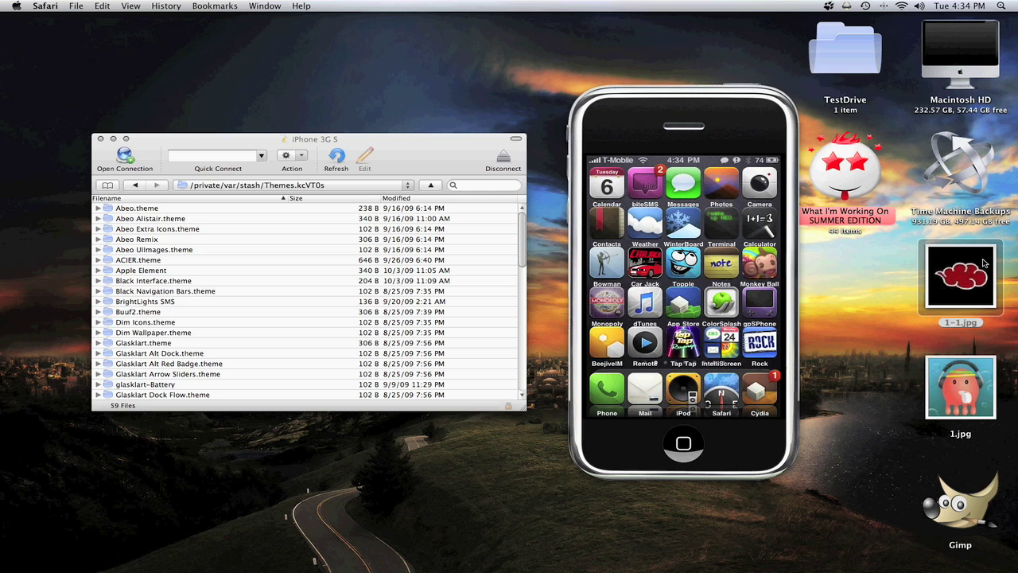
left_click(970, 286)
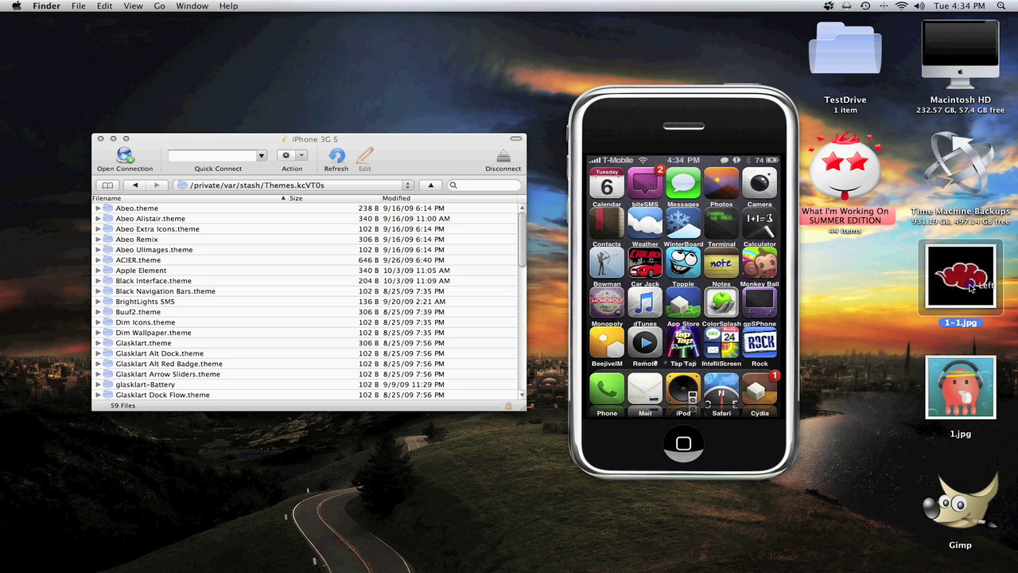
left_click_drag(869, 278, 981, 398)
right_click(943, 271)
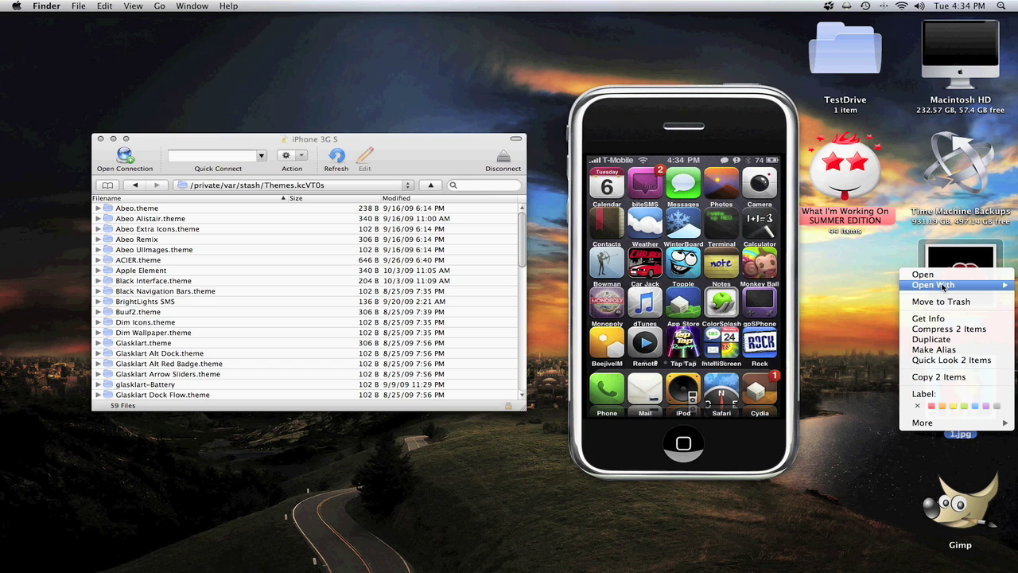
key("Escape")
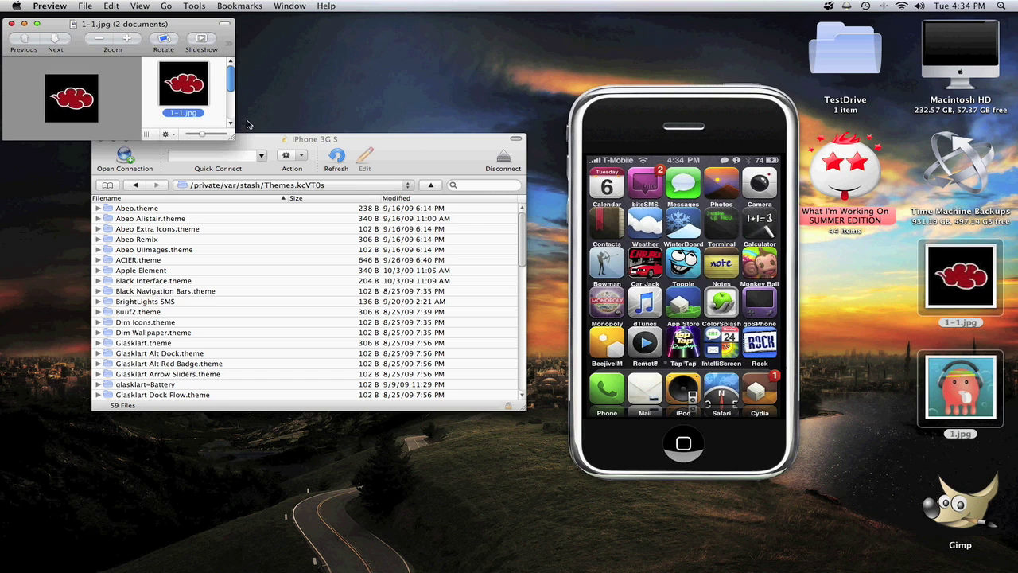
Step: Resize the red cloud image 1-1.jpg from 88×88 to 60×60 pixels with Adjust Size
left_click_drag(233, 141, 363, 265)
left_click_drag(189, 22, 235, 30)
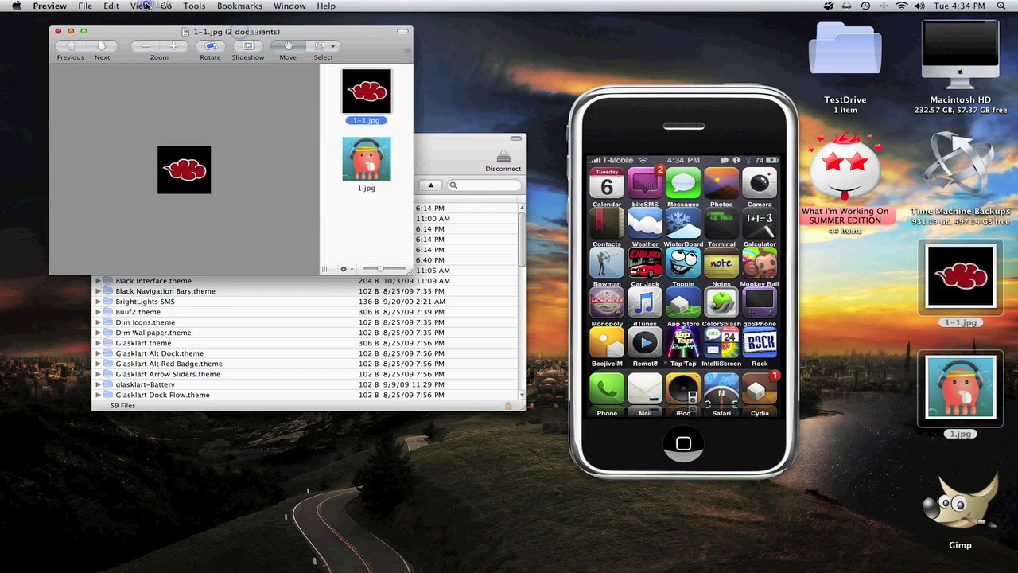
left_click(147, 7)
mouse_move(197, 6)
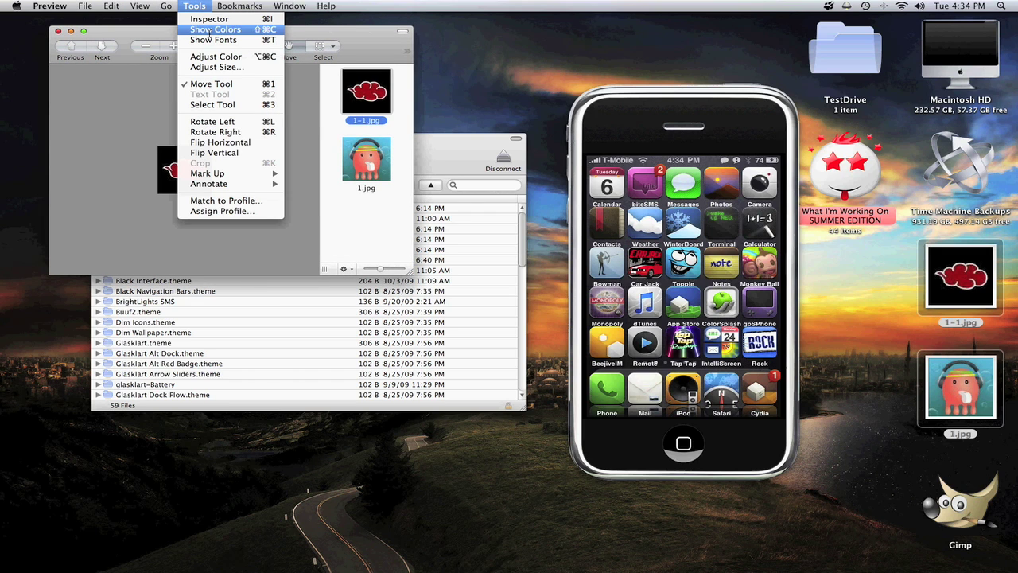
left_click(216, 66)
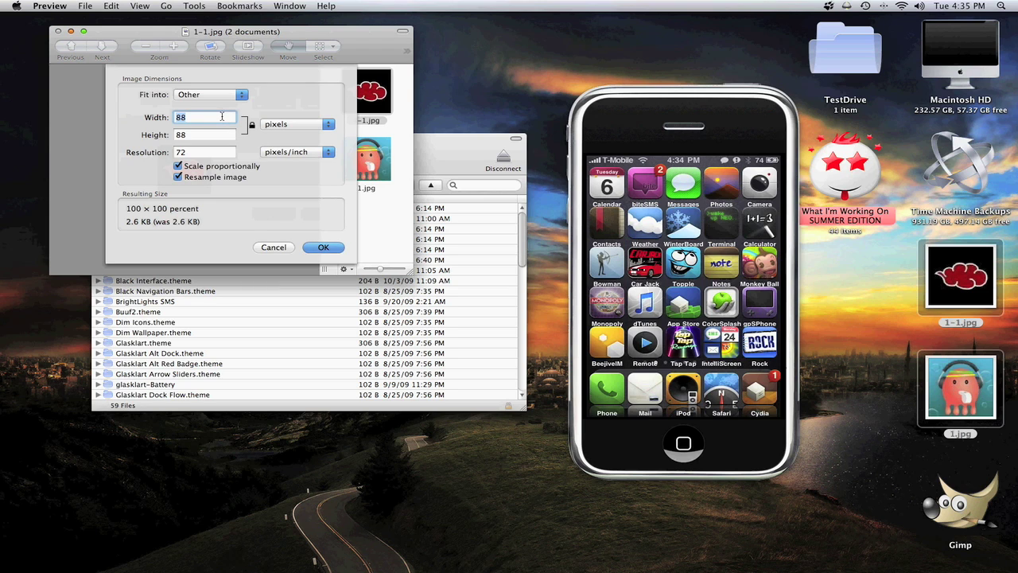
left_click(321, 124)
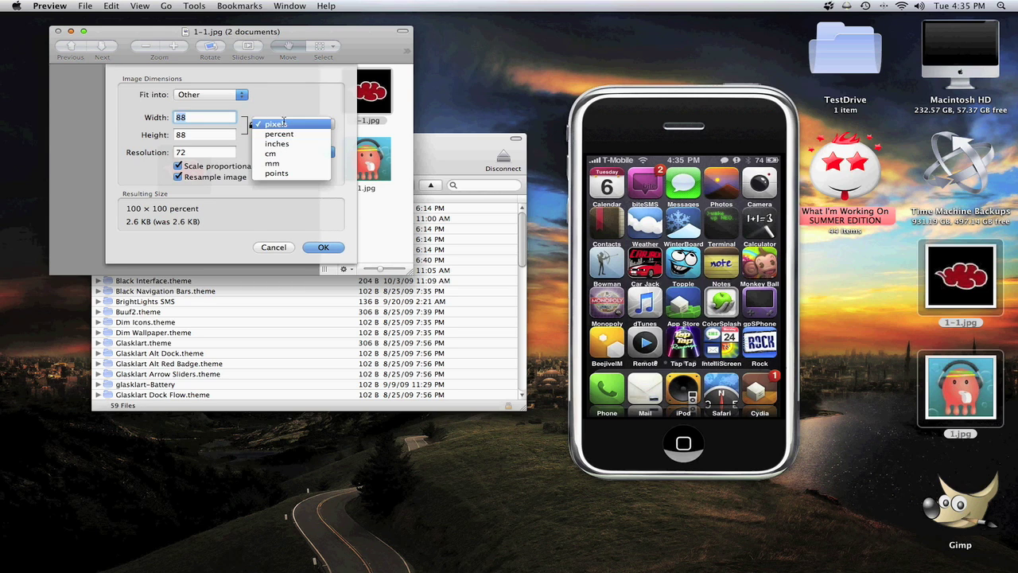
left_click(294, 124)
type("60")
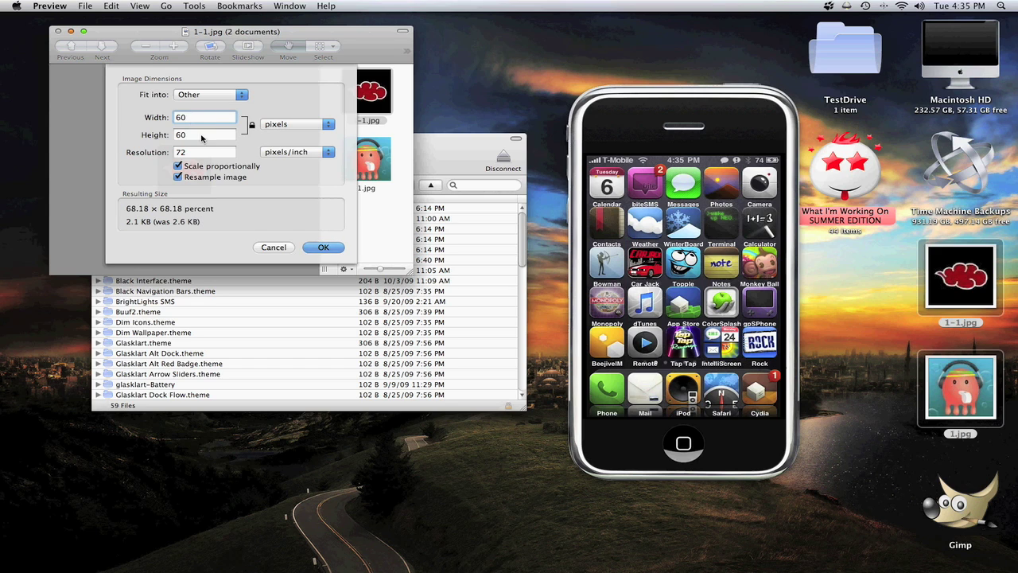
left_click(203, 137)
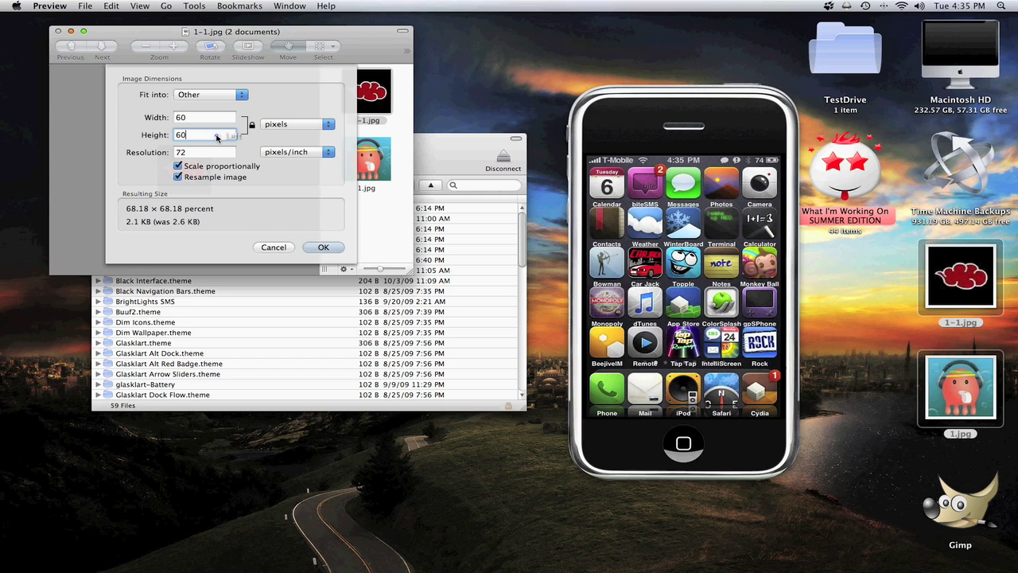
left_click(310, 246)
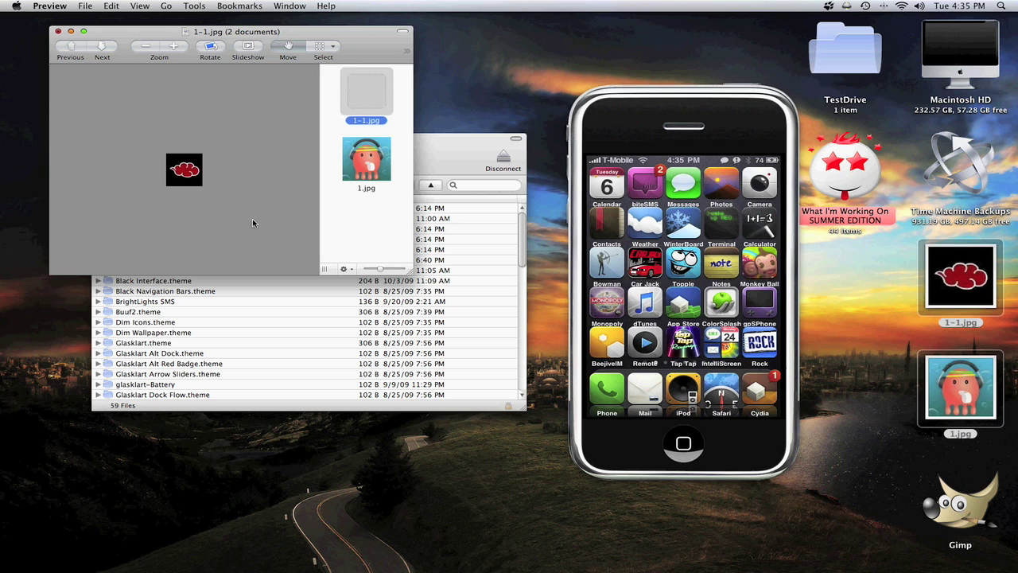
left_click(370, 161)
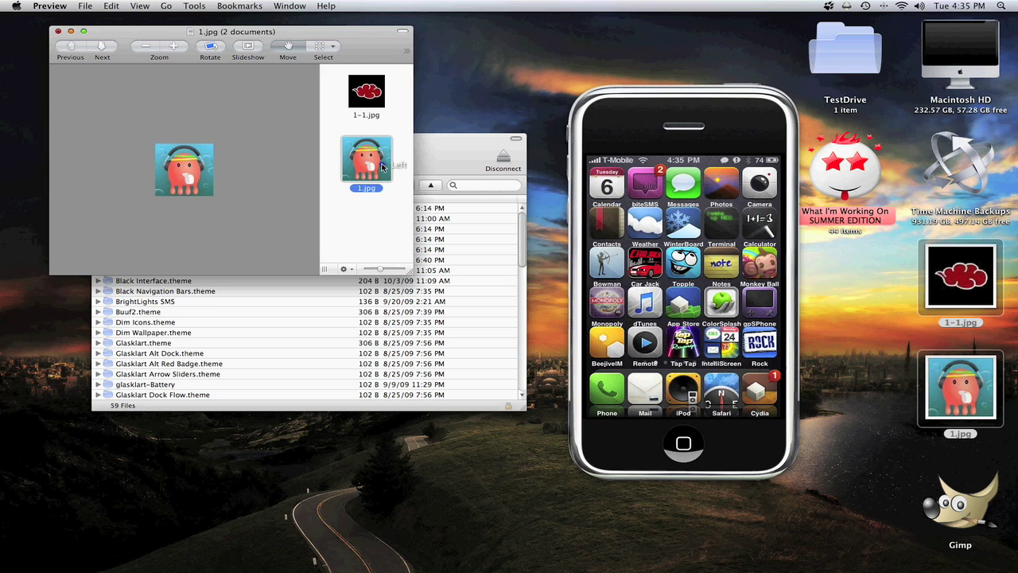
Step: Resize the octopus image 1.jpg from width 96 to 60×60 pixels
left_click(194, 6)
left_click(205, 67)
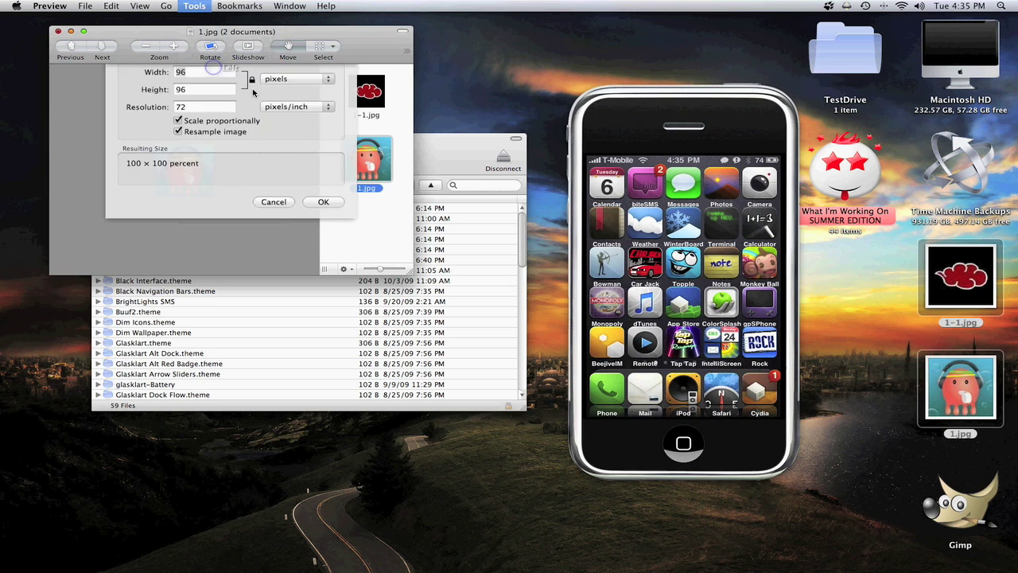
key("BackSpace")
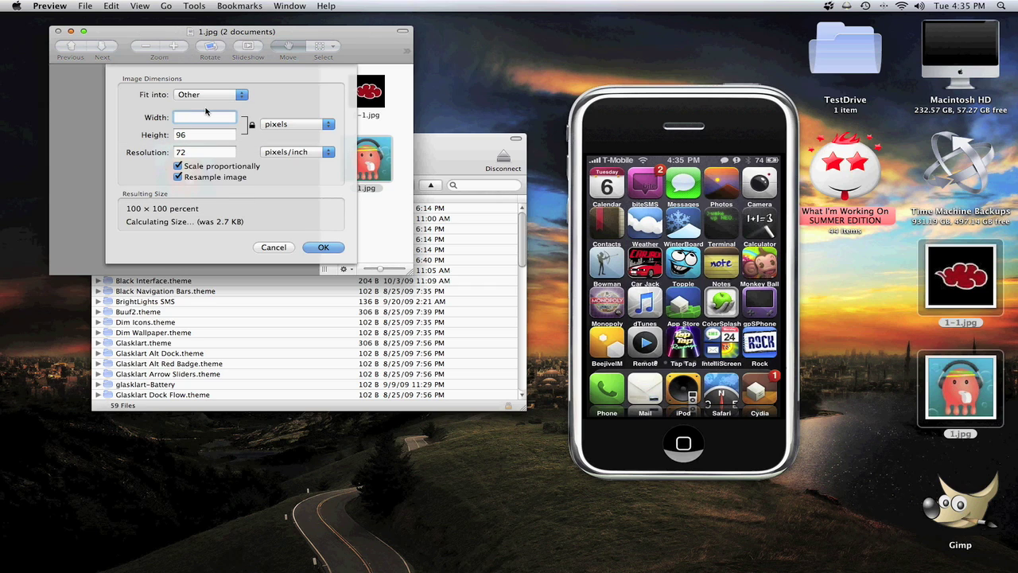
type("60")
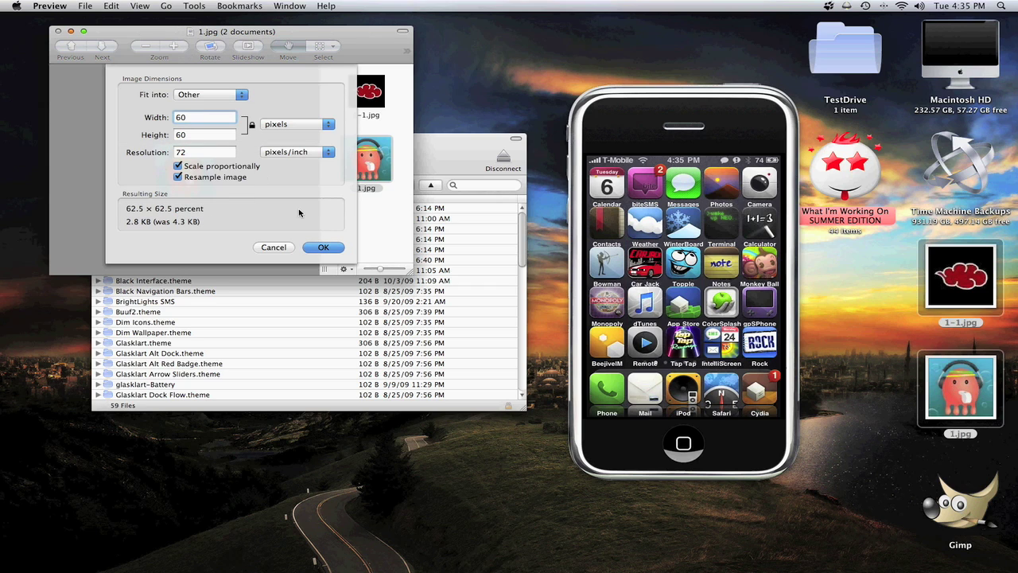
left_click(331, 248)
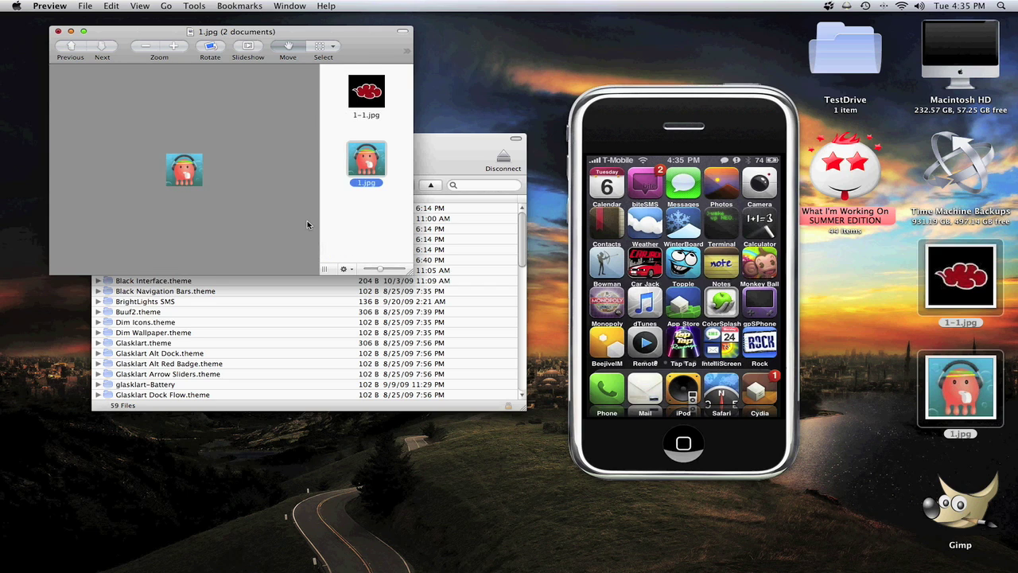
Step: Compare the two resized images, then close Preview and save changes to both
left_click(380, 93)
left_click(374, 148)
left_click(363, 86)
left_click(367, 155)
left_click(366, 86)
left_click(368, 154)
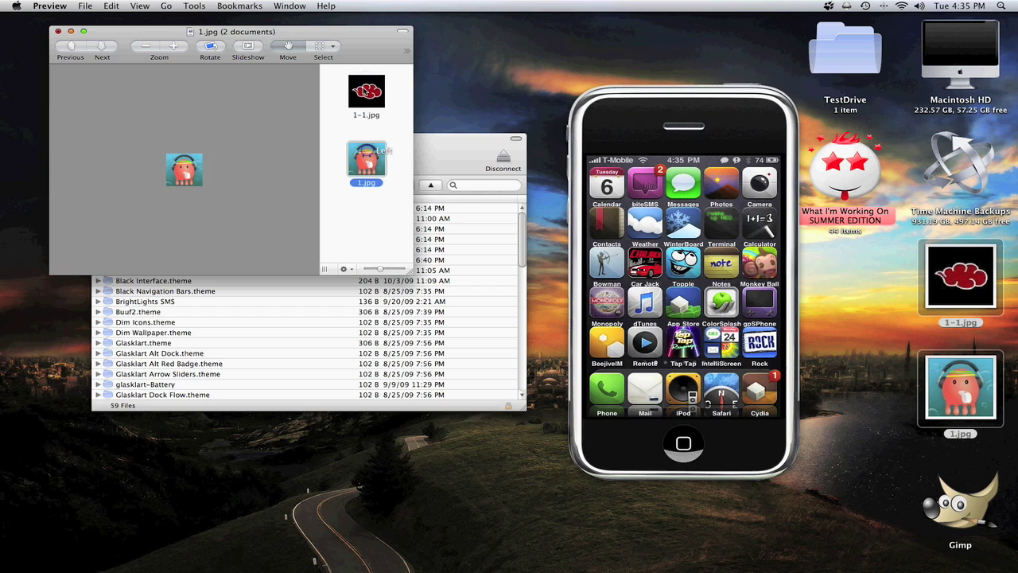
left_click(366, 99)
left_click(370, 151)
left_click(366, 94)
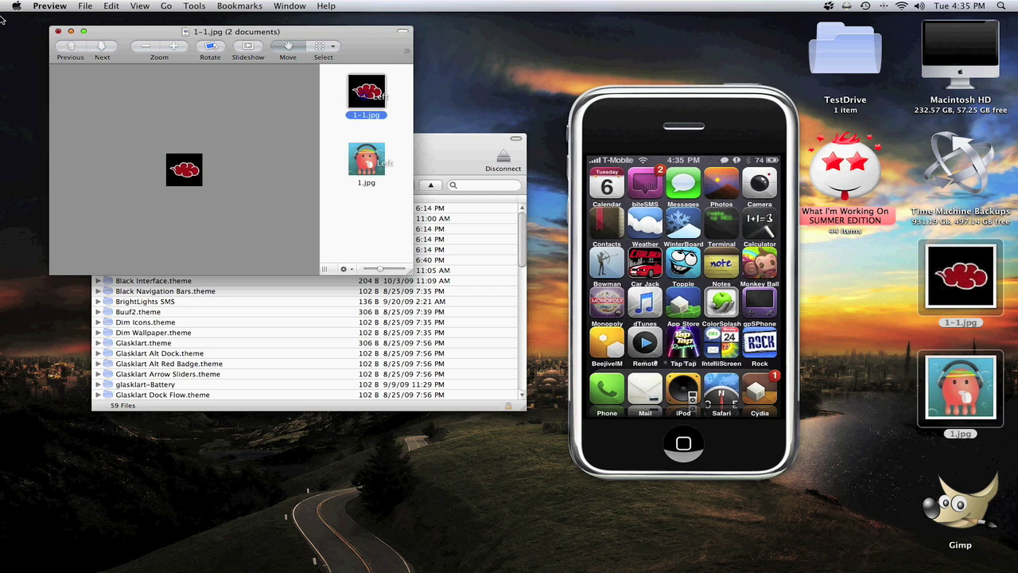
left_click(58, 31)
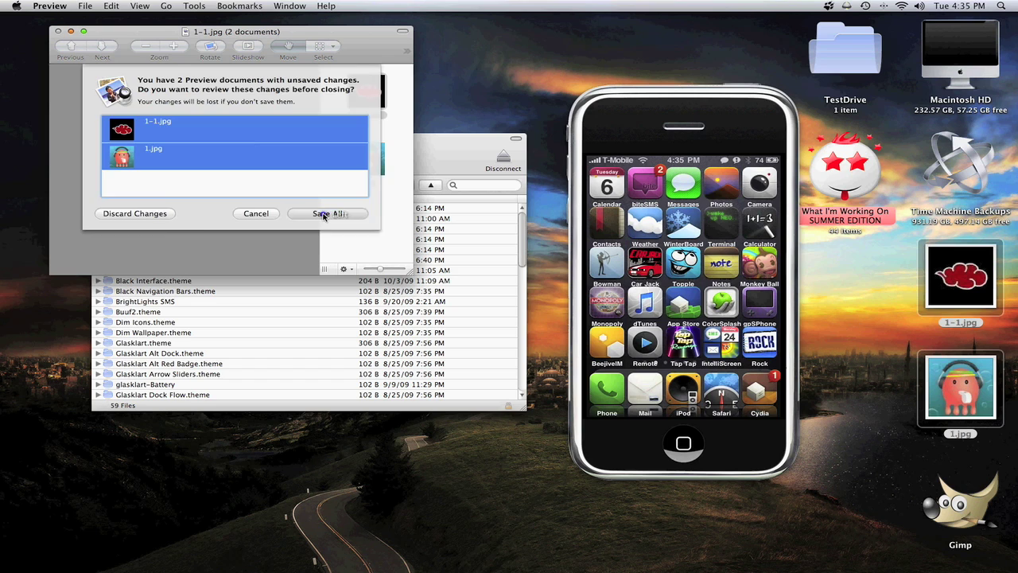
left_click(324, 213)
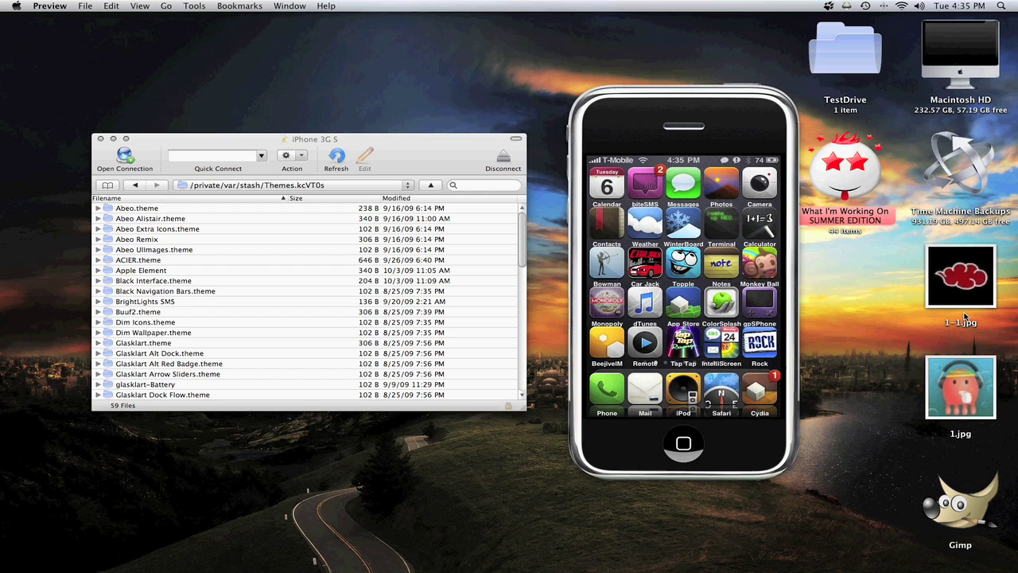
Step: Rename the red cloud image 1-1.jpg to Mail.png, accepting the .png extension
left_click_drag(870, 459, 915, 479)
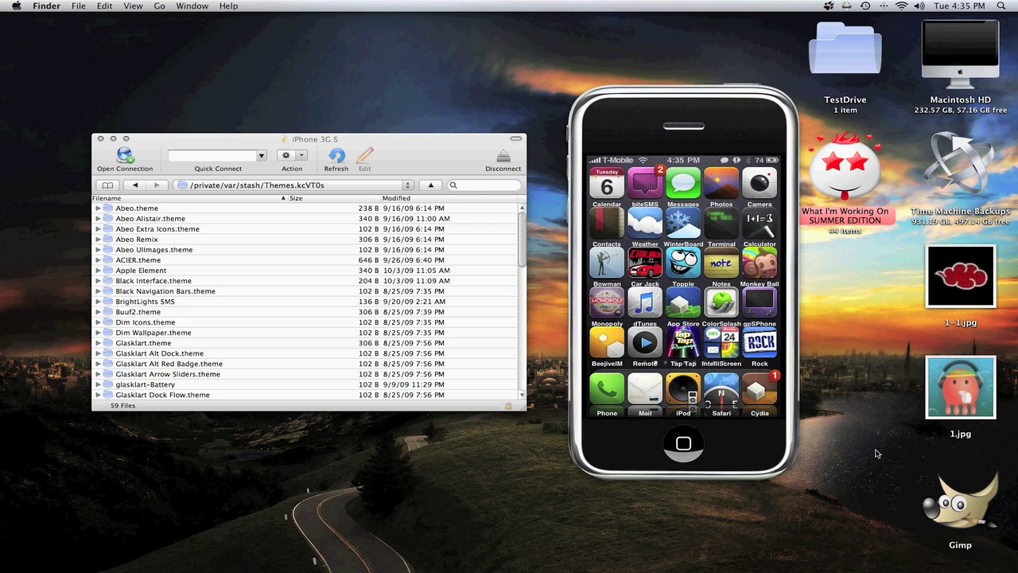
left_click_drag(881, 459, 1017, 549)
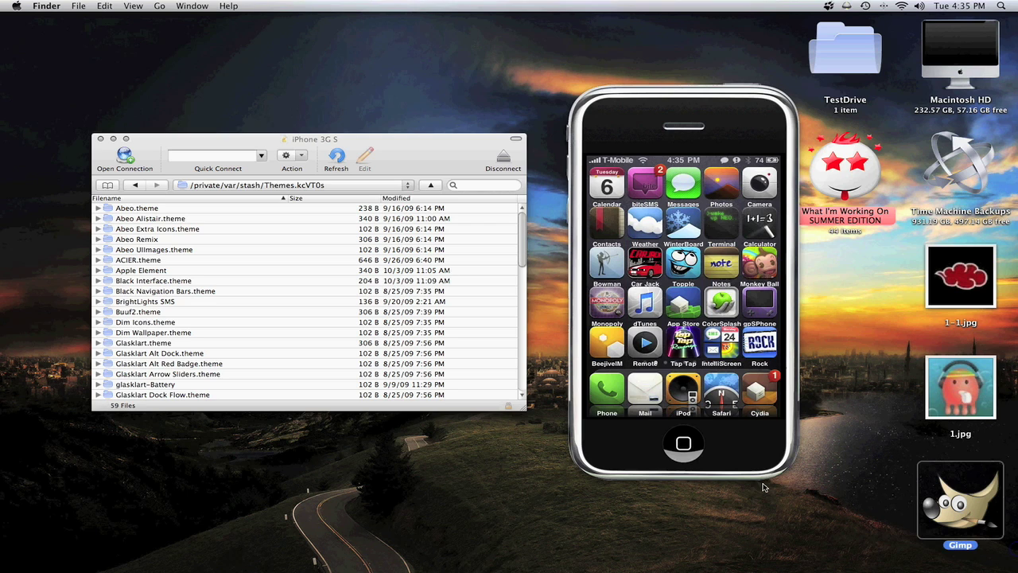
left_click(795, 483)
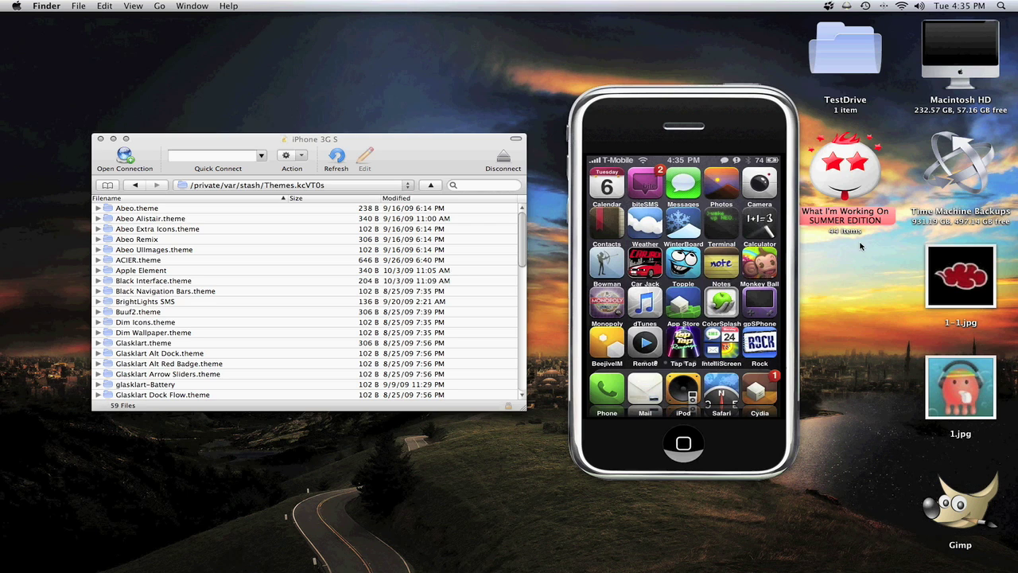
left_click(965, 327)
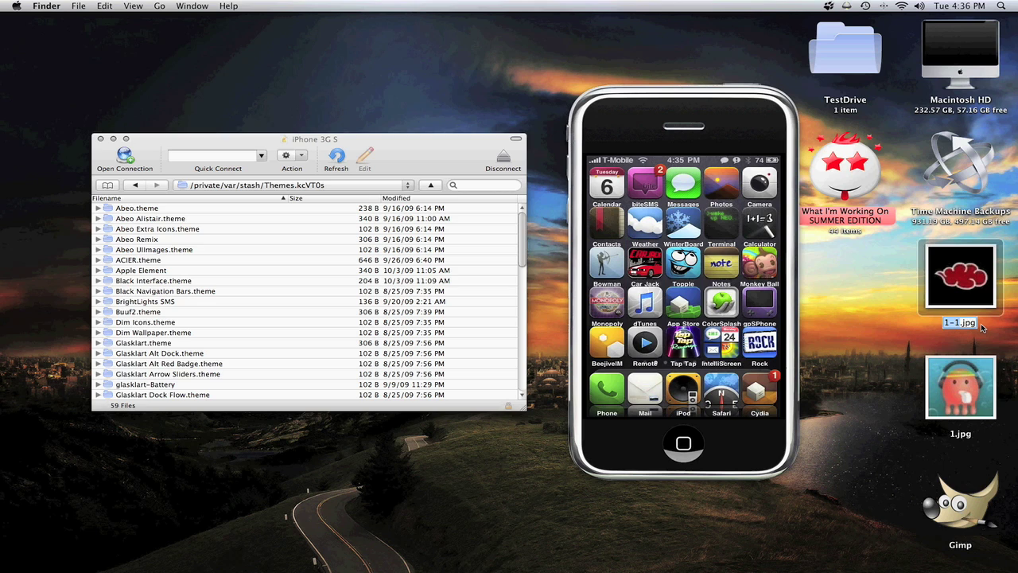
key("BackSpace")
type("Mail")
key("Delete")
key("Delete")
key("Delete")
key("Delete")
type(".png")
key("Return")
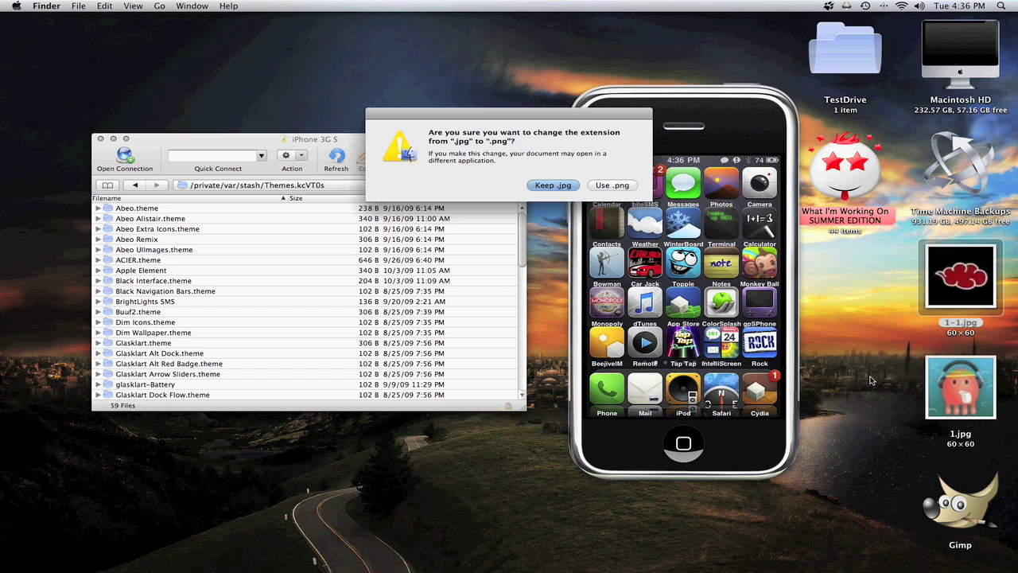
left_click(612, 185)
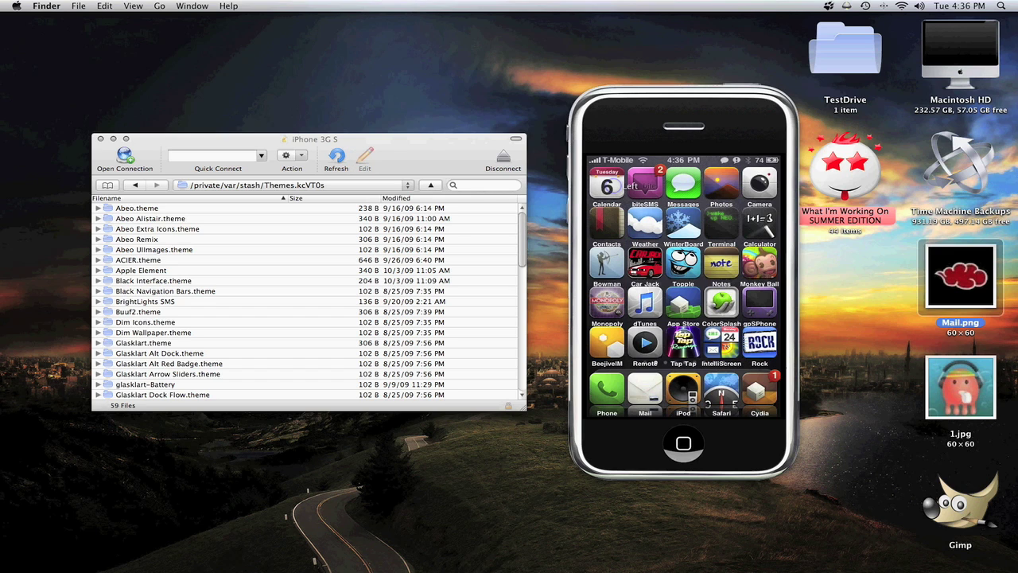
Step: Drop the .png extension so the file reads Mail, then begin renaming 1.jpg
left_click(890, 321)
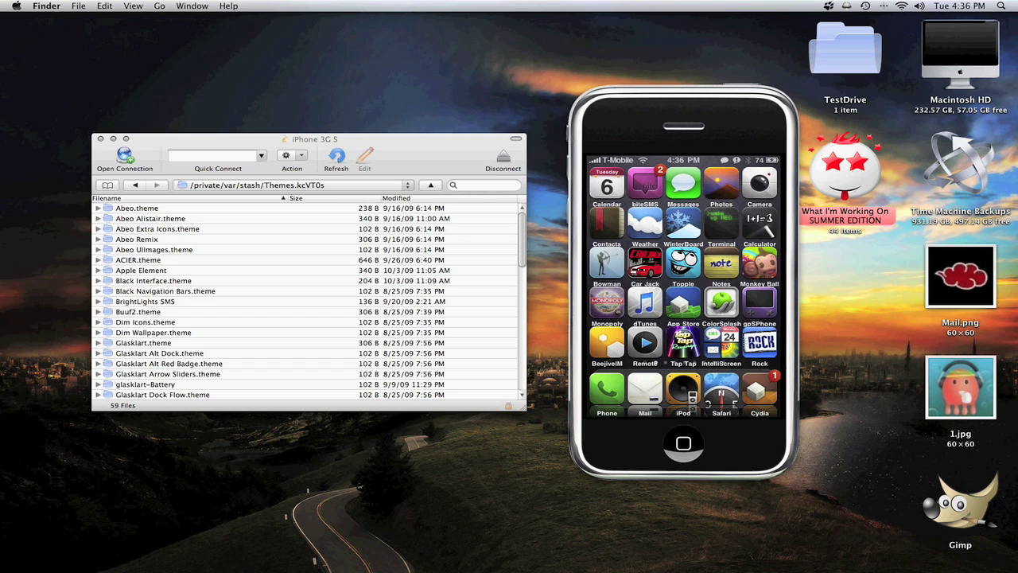
left_click(972, 323)
left_click(975, 324)
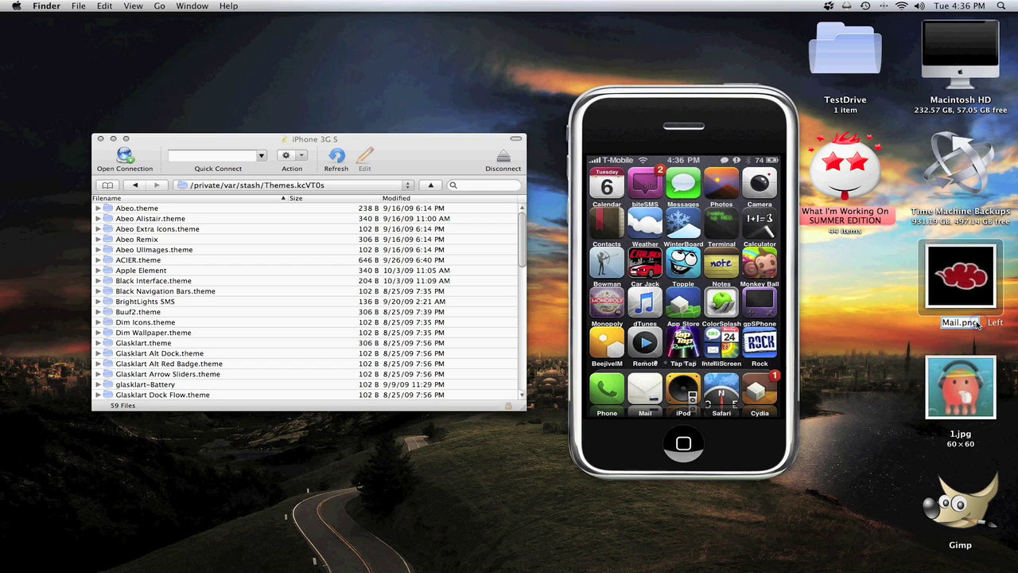
key("BackSpace")
key("BackSpace")
key("BackSpace")
key("BackSpace")
key("Return")
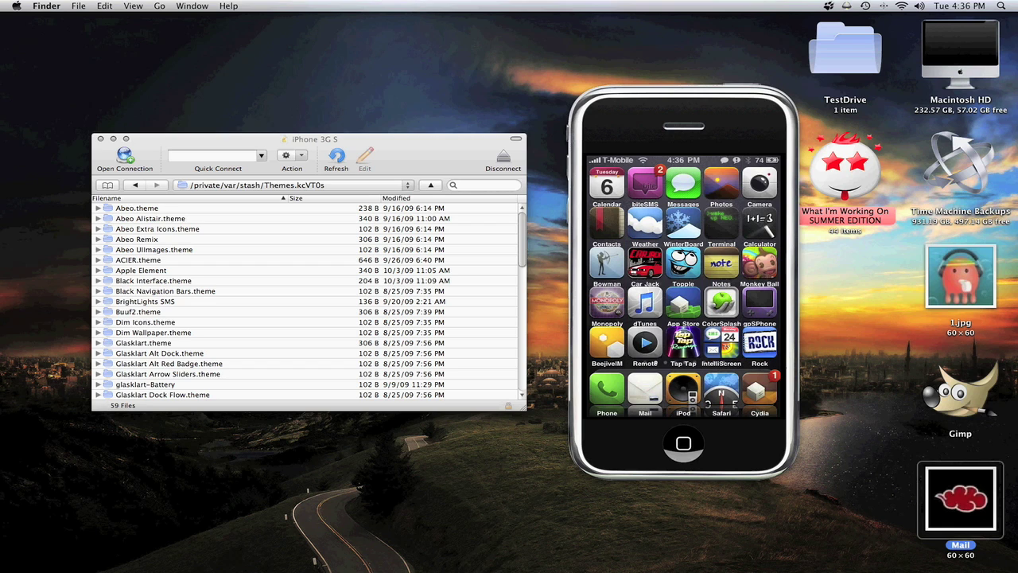
left_click(960, 323)
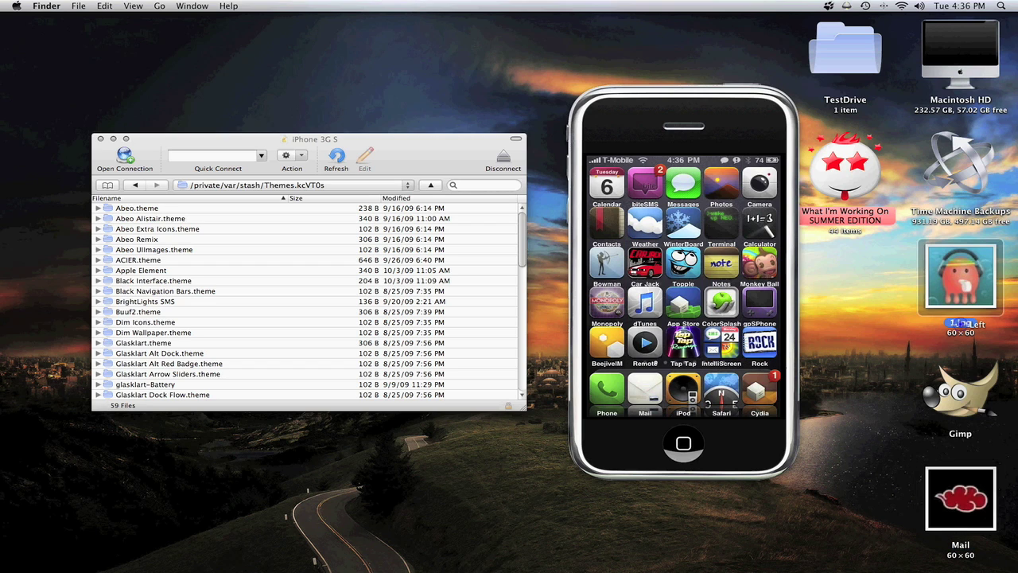
left_click(961, 323)
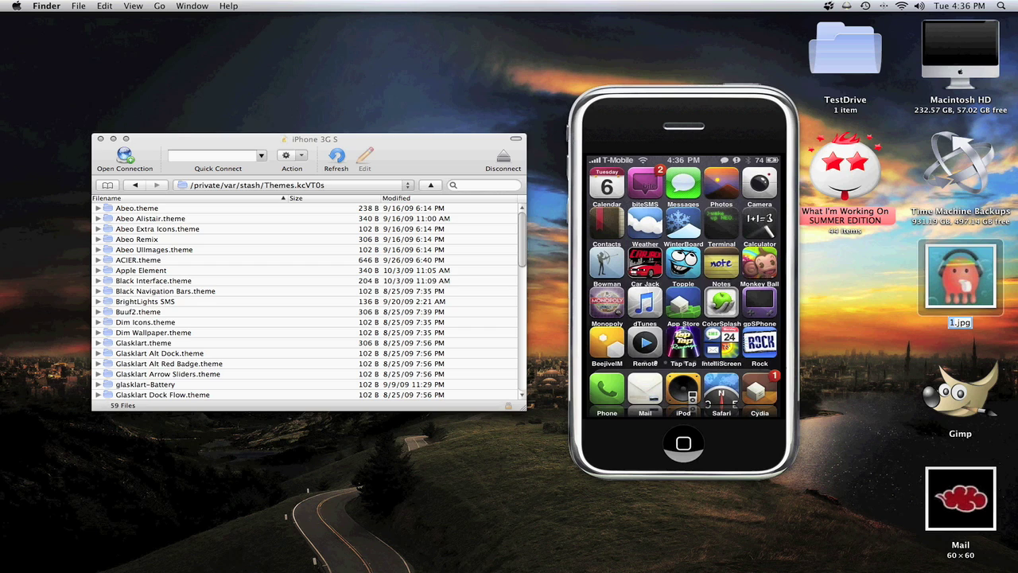
key("BackSpace")
Step: Rename the octopus image to iPod.png and accept the .png extension
type("iPod")
key("BackSpace")
key("BackSpace")
key("BackSpace")
type("pn")
type("g")
key("Return")
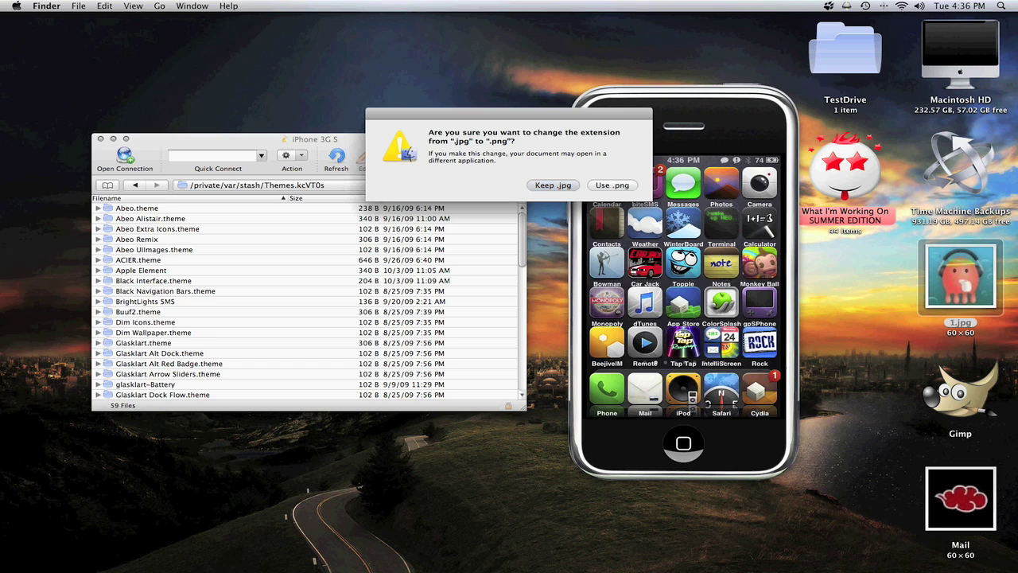
left_click(629, 184)
Step: Rename iPod.png to iPod so the extension is hidden
left_click(960, 322)
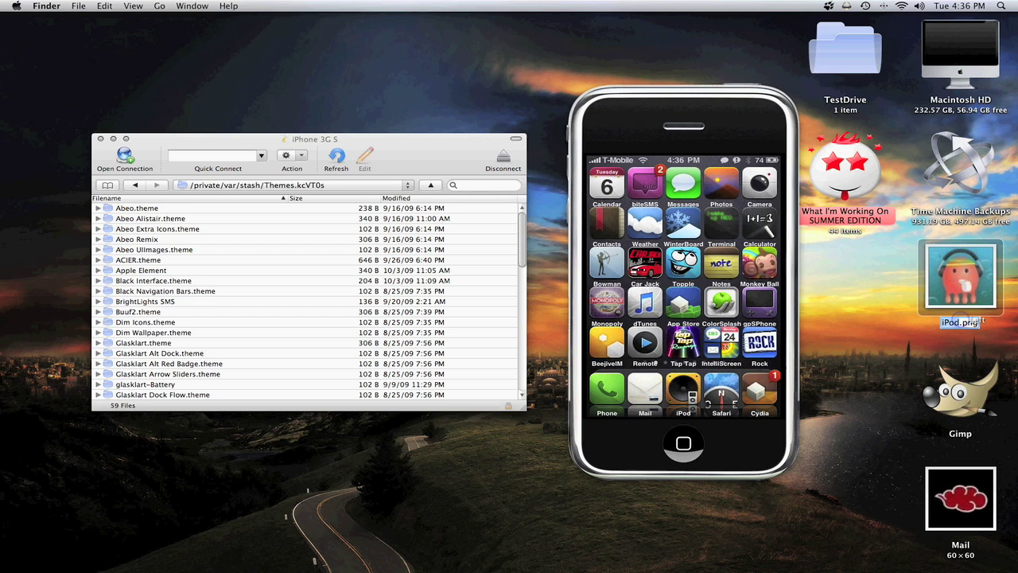
type("iPo")
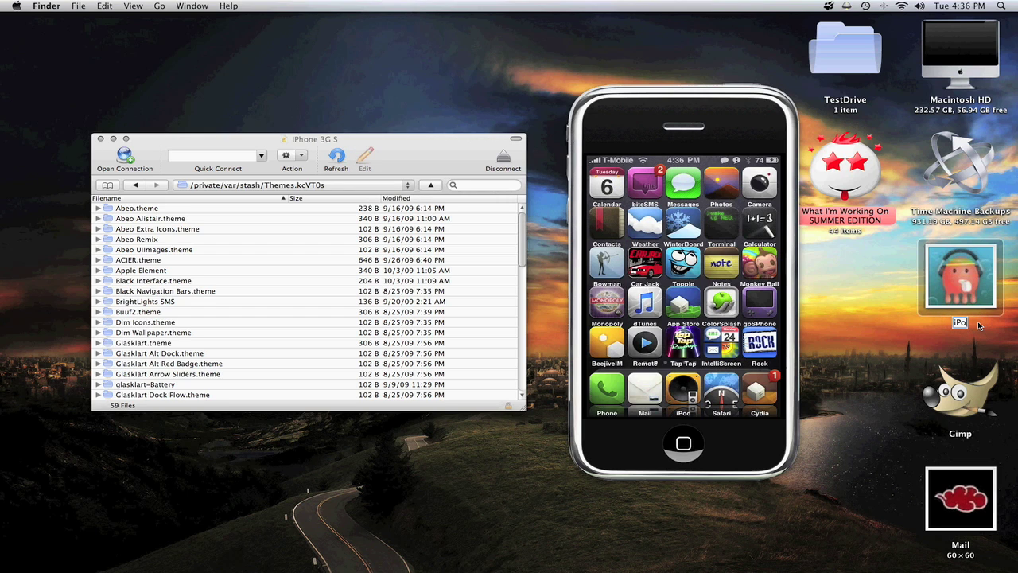
type("d")
key("Return")
left_click(888, 335)
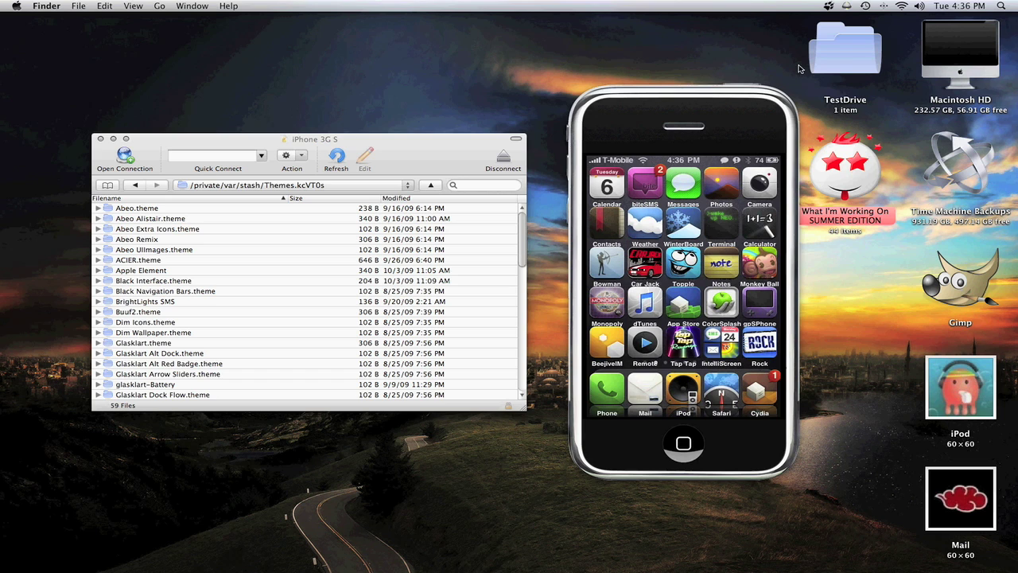
Step: Open TestDrive, drag the Mail and iPod images into its Icons folder, and close the window
left_click(829, 53)
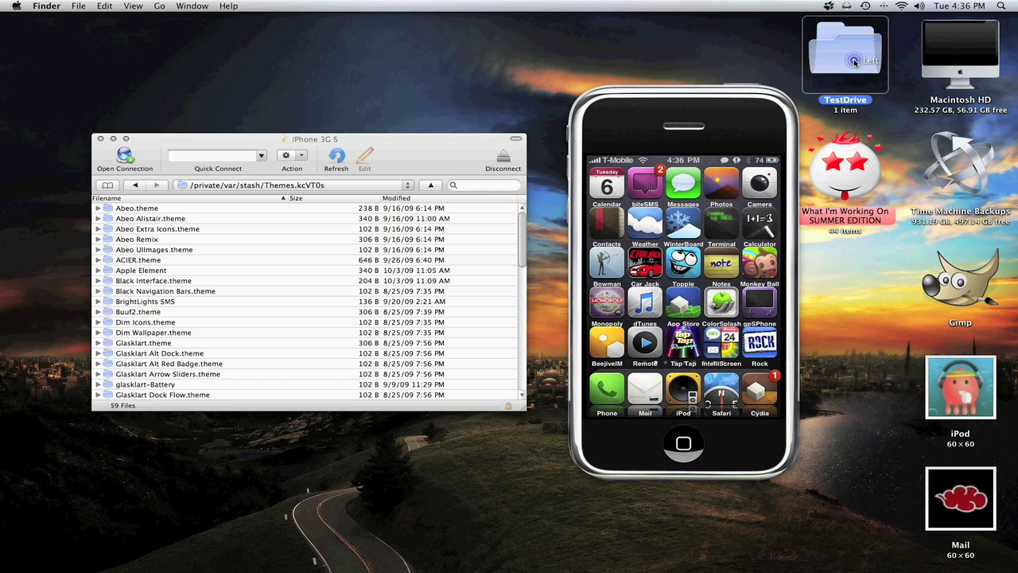
double_click(856, 65)
left_click_drag(433, 170, 489, 175)
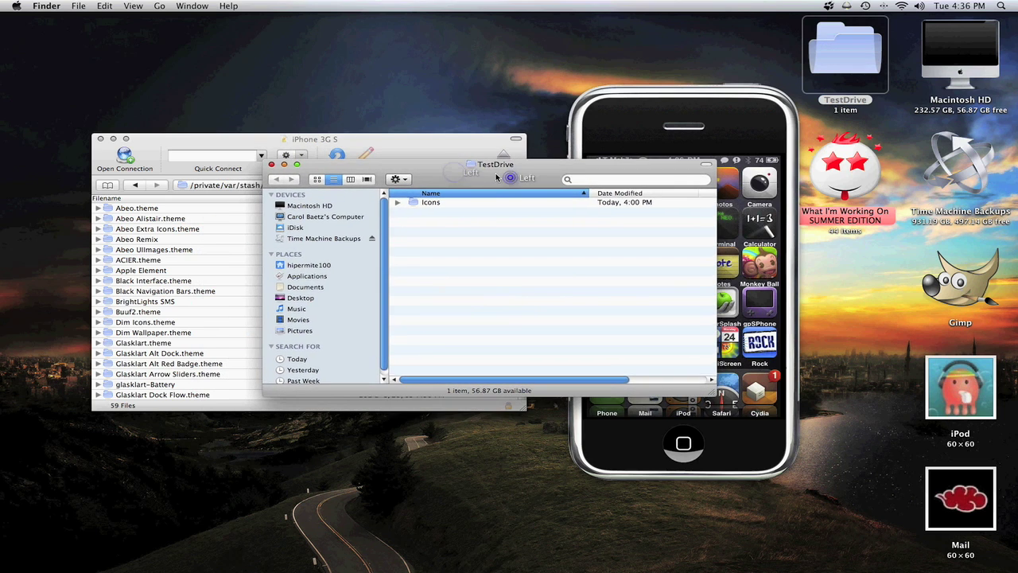
left_click(424, 206)
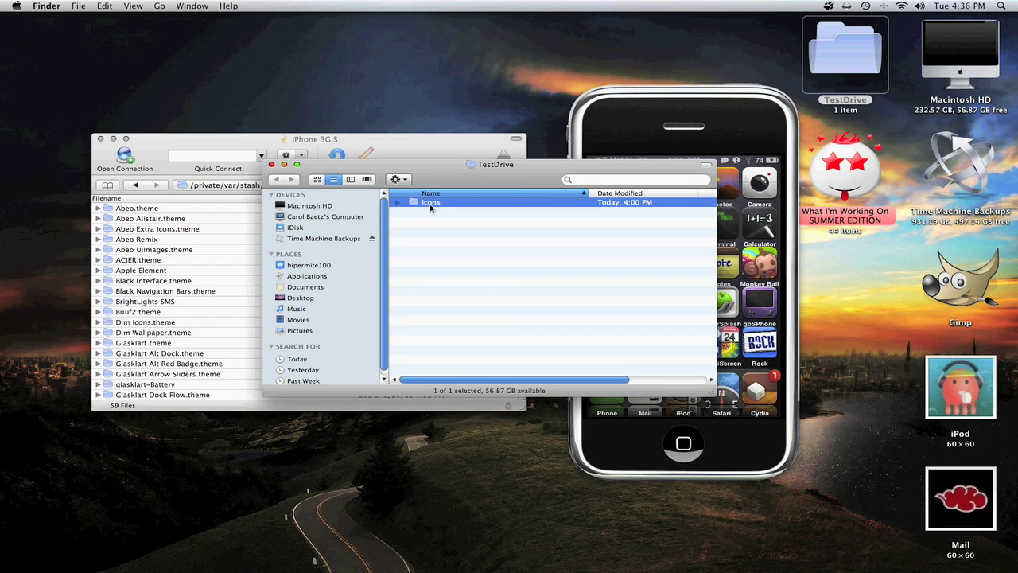
left_click_drag(426, 206, 483, 244)
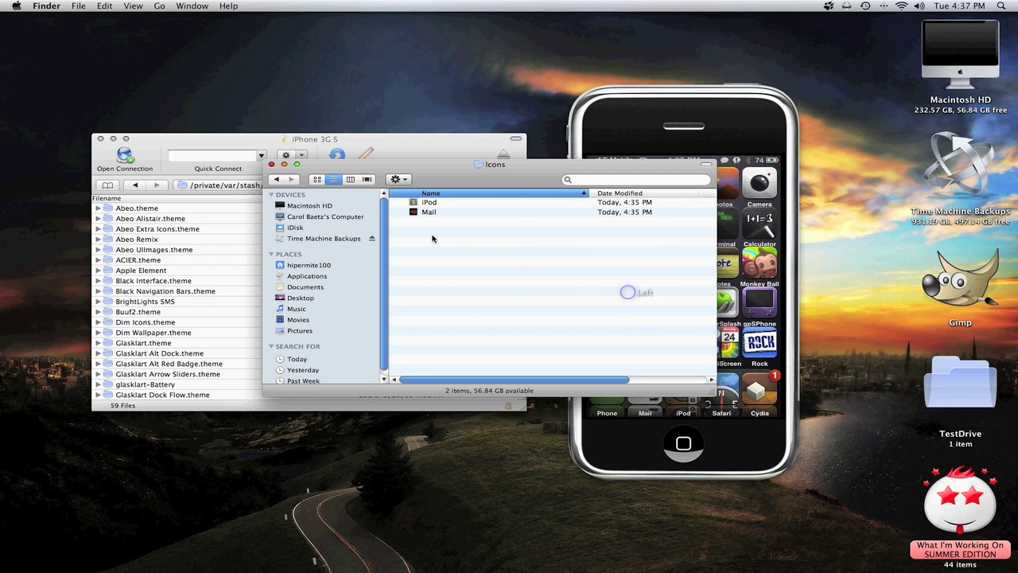
left_click(277, 179)
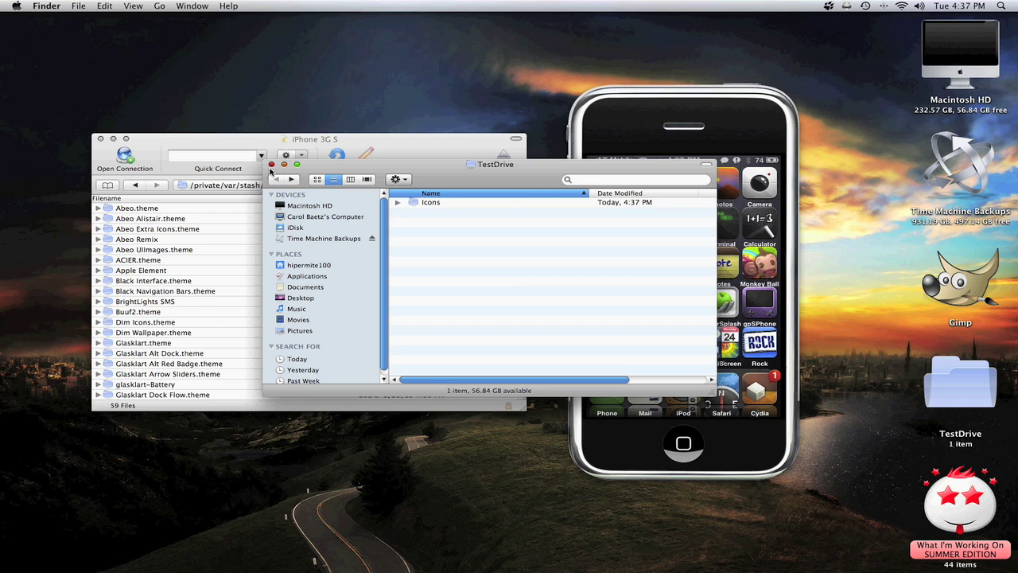
left_click(271, 165)
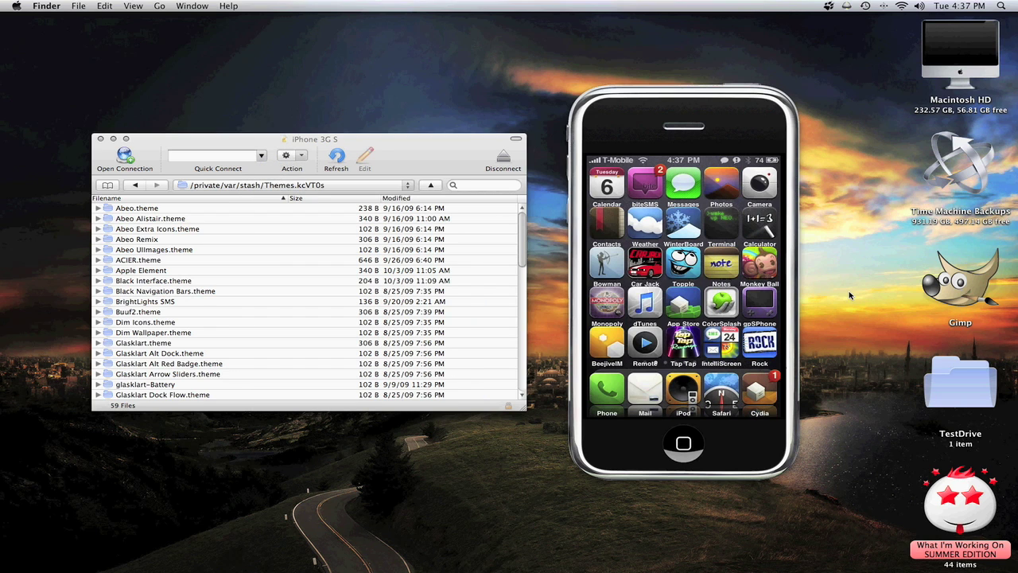
left_click(459, 139)
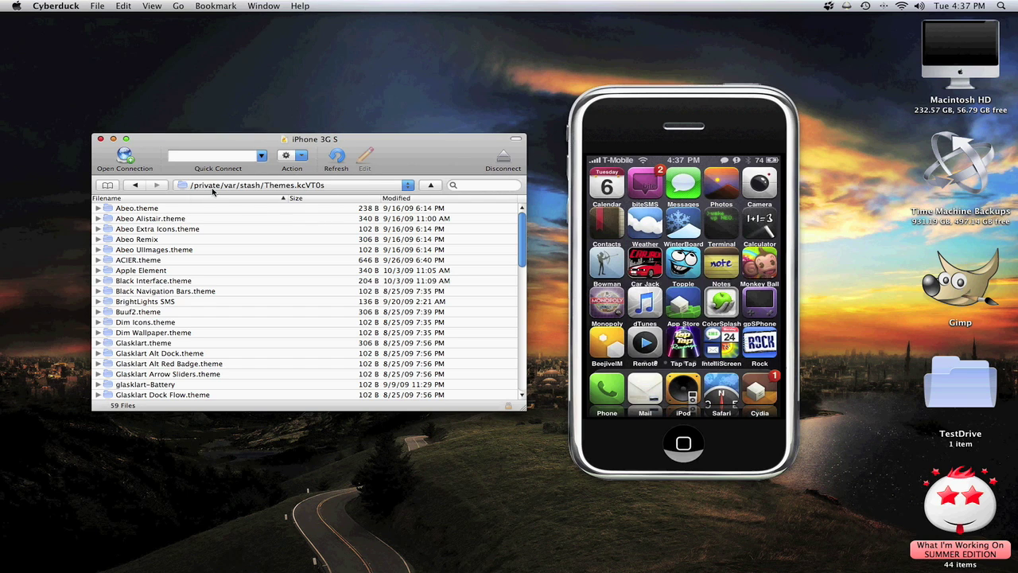
left_click(430, 184)
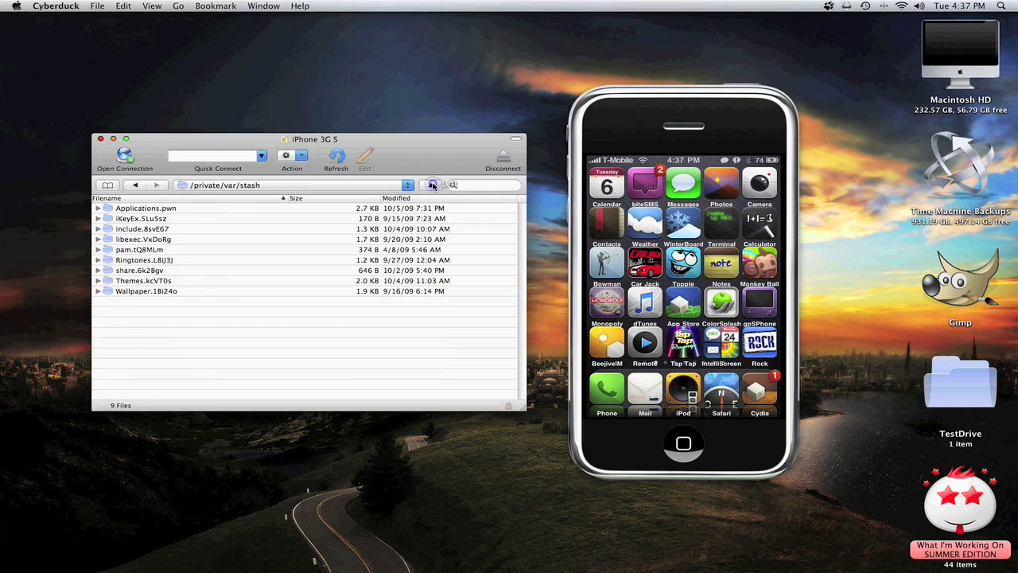
left_click(430, 185)
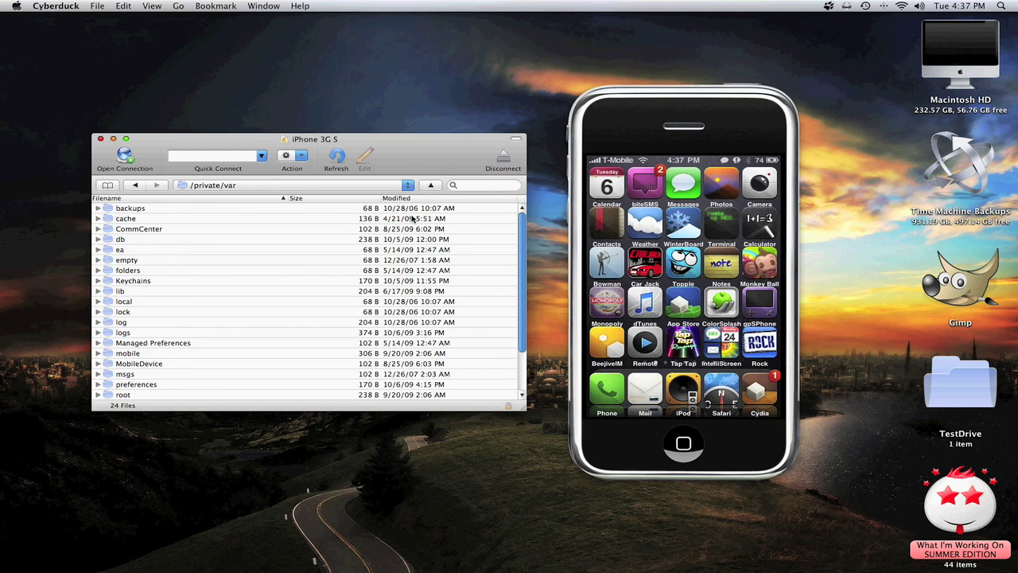
scroll(151, 226, "down", 3)
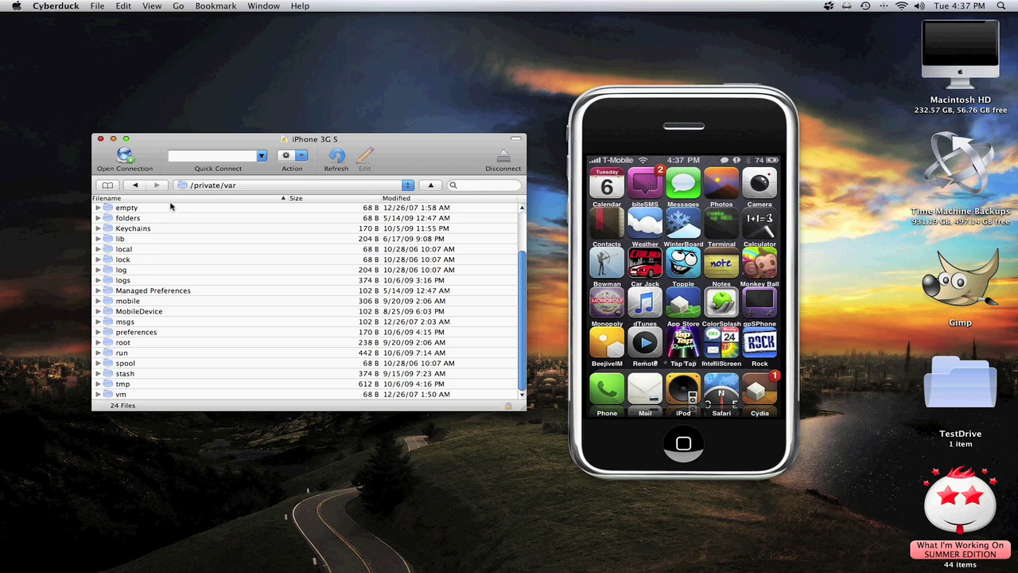
left_click(431, 185)
left_click(430, 185)
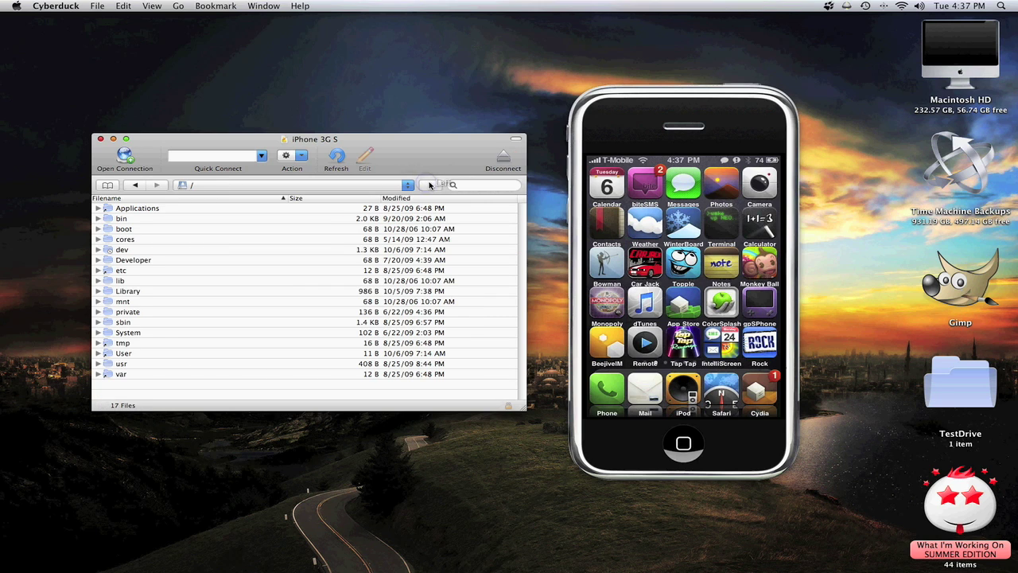
double_click(129, 312)
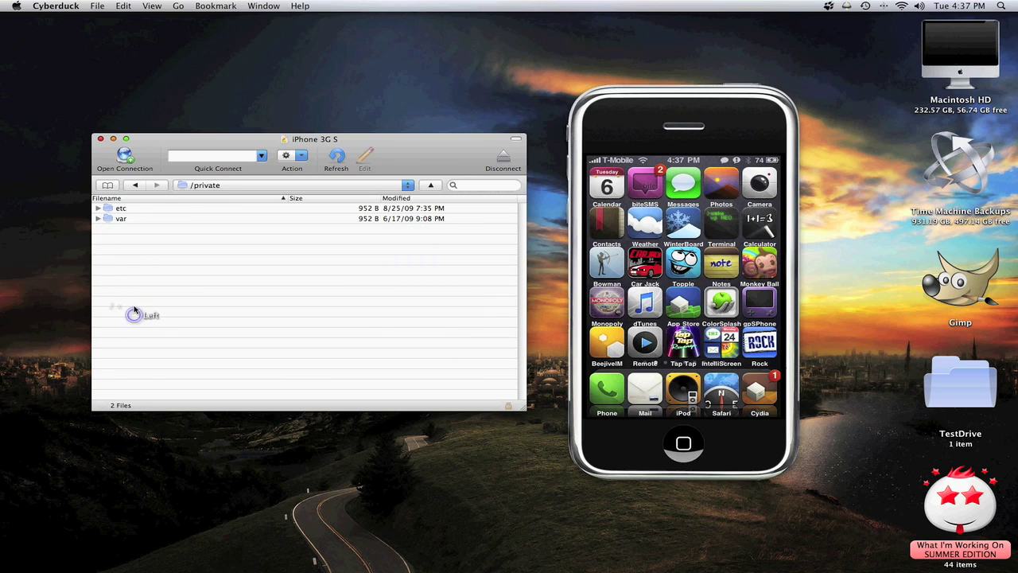
double_click(121, 219)
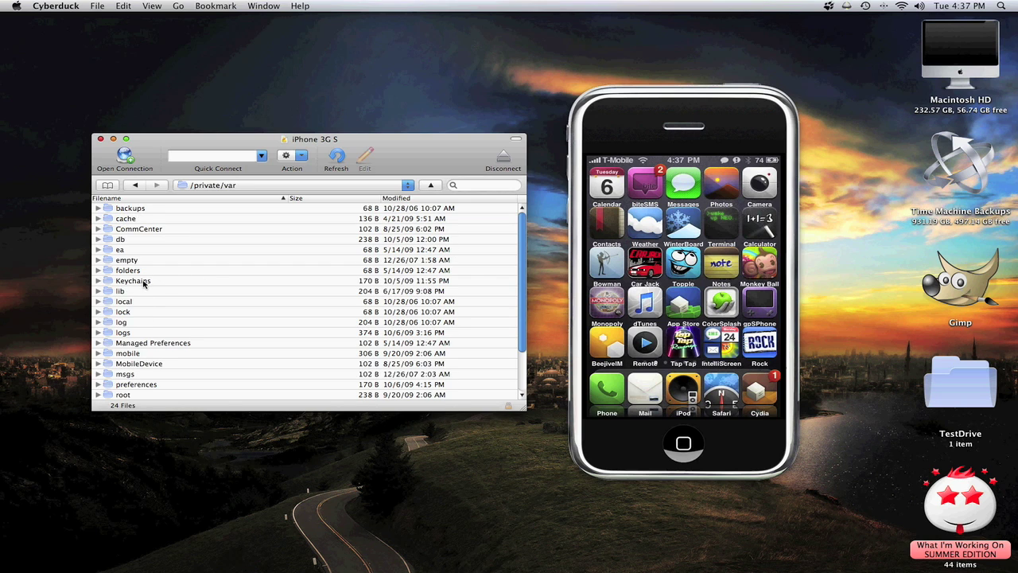
scroll(137, 337, "down", 1)
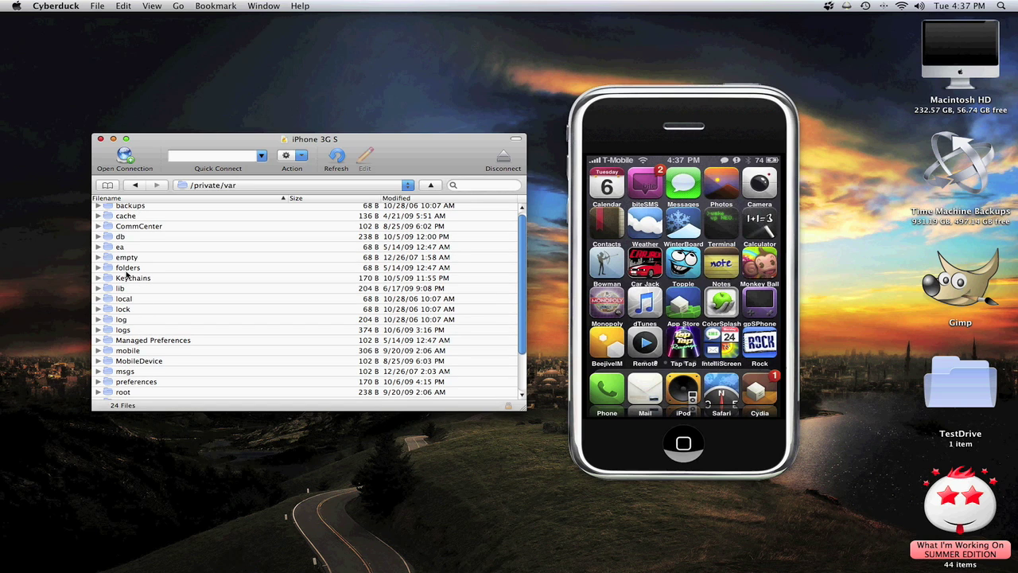
scroll(134, 374, "down", 3)
double_click(125, 372)
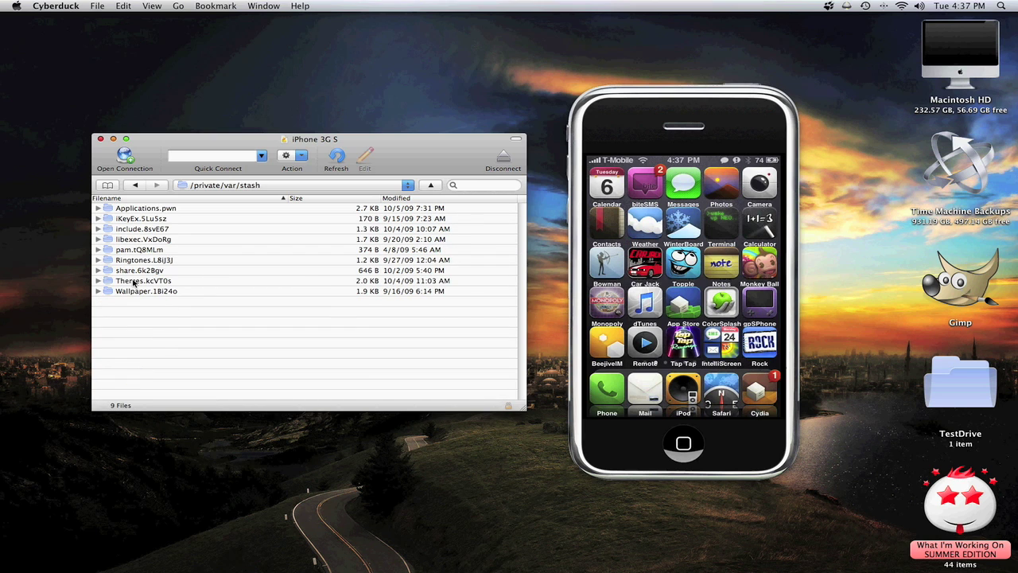
left_click(136, 281)
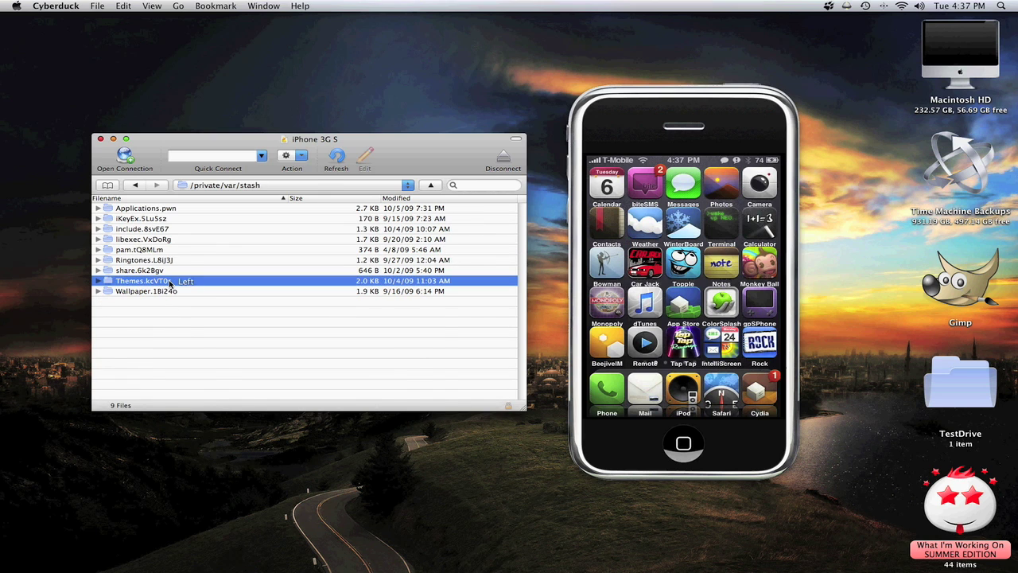
double_click(169, 282)
scroll(152, 275, "down", 10)
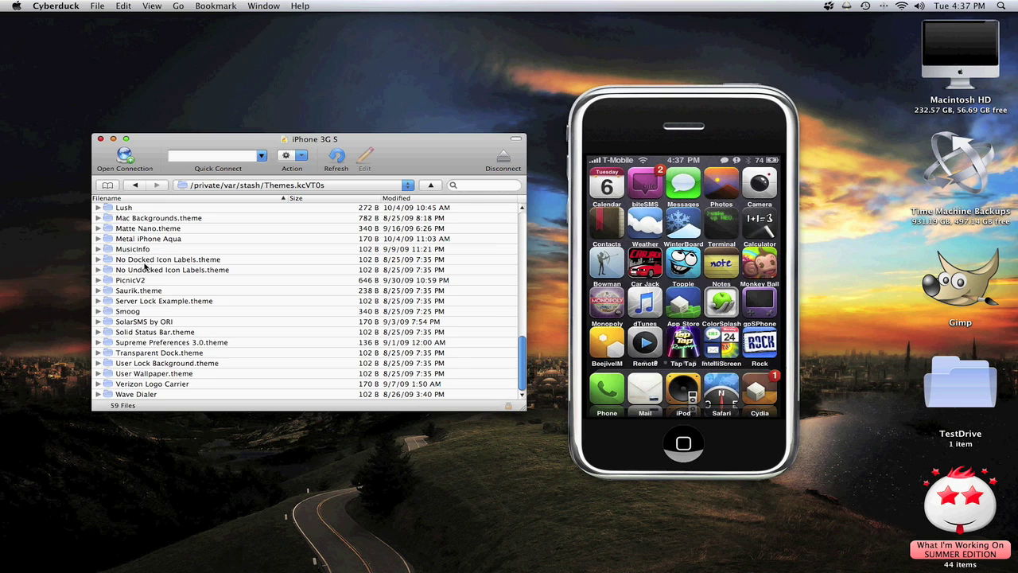
scroll(159, 318, "up", 10)
scroll(159, 319, "down", 10)
scroll(160, 319, "up", 2)
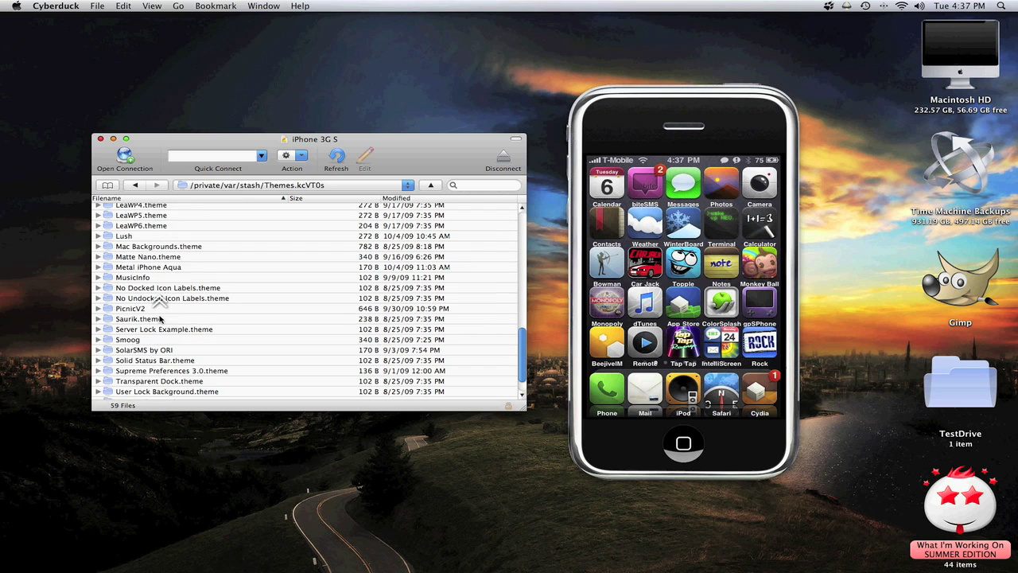
scroll(160, 319, "up", 10)
left_click_drag(253, 327, 482, 264)
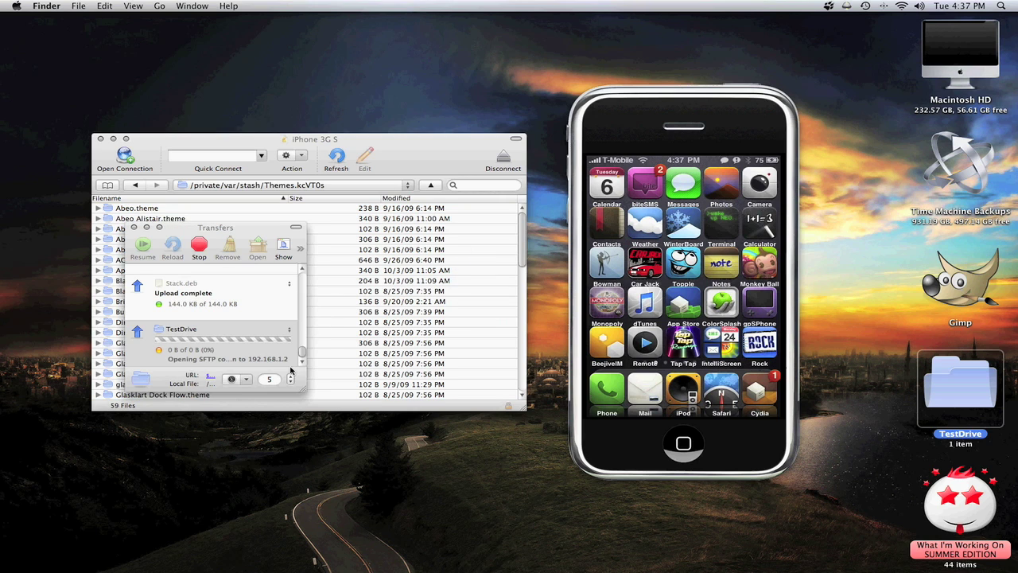
Step: Shrink and close the Transfers window after the 4.7 KB TestDrive upload completes
left_click_drag(303, 388, 304, 424)
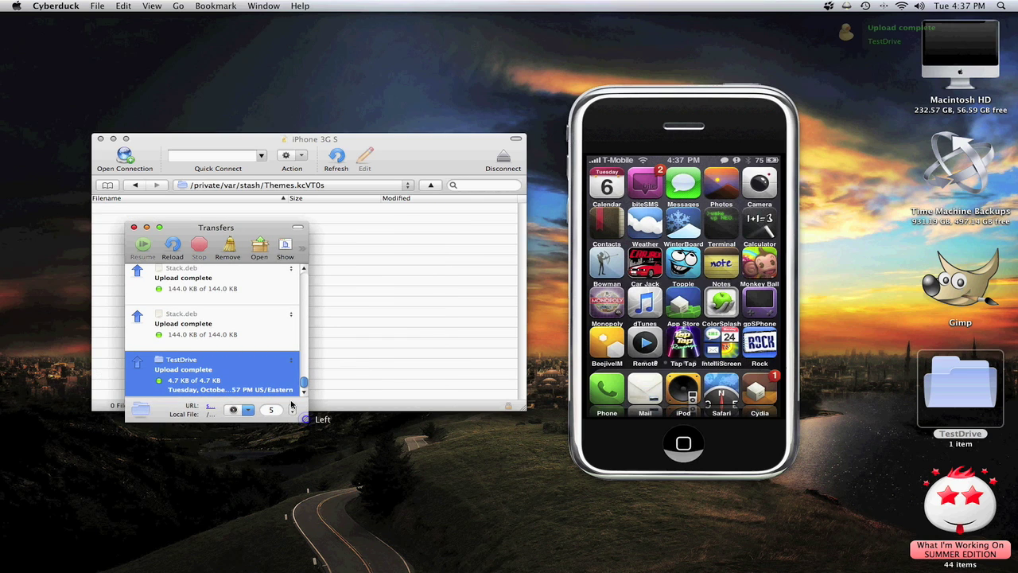
left_click(135, 228)
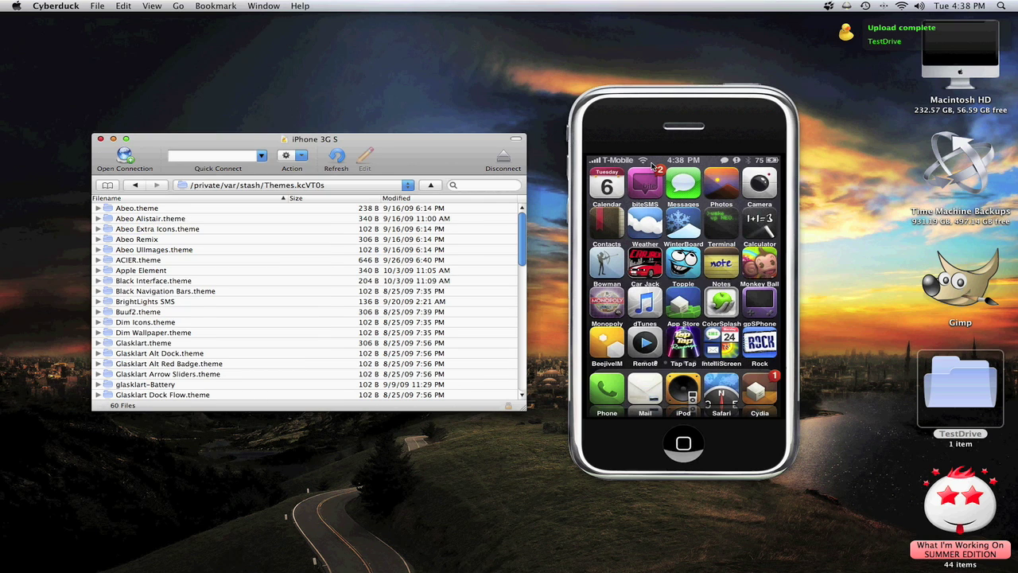